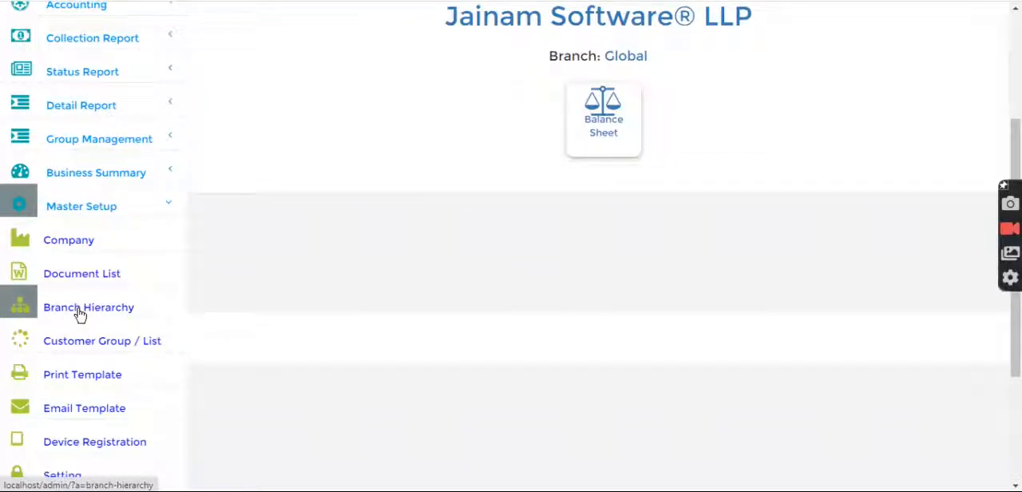
Add a group named Nagpur under the Maharashtra branch in the branch hierarchy and save the hierarchy
{"action": "left_click", "coordinate": [80, 313]}
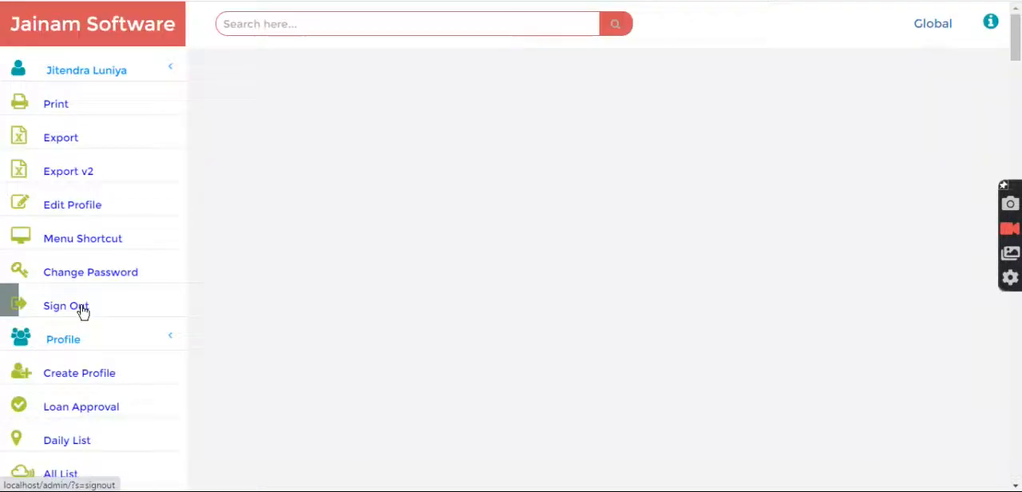
{"action": "scroll", "coordinate": [380, 319], "scroll_direction": "down", "scroll_amount": 2}
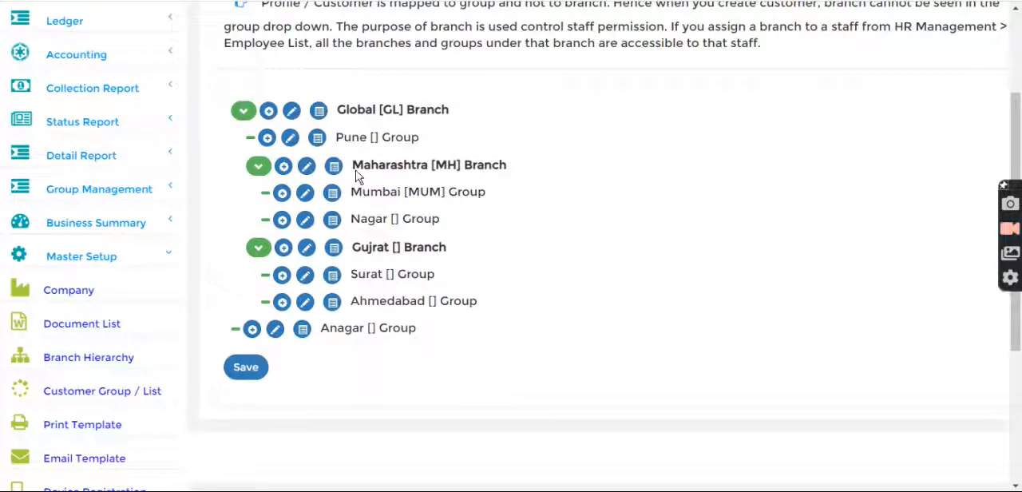
{"action": "left_click", "coordinate": [285, 166]}
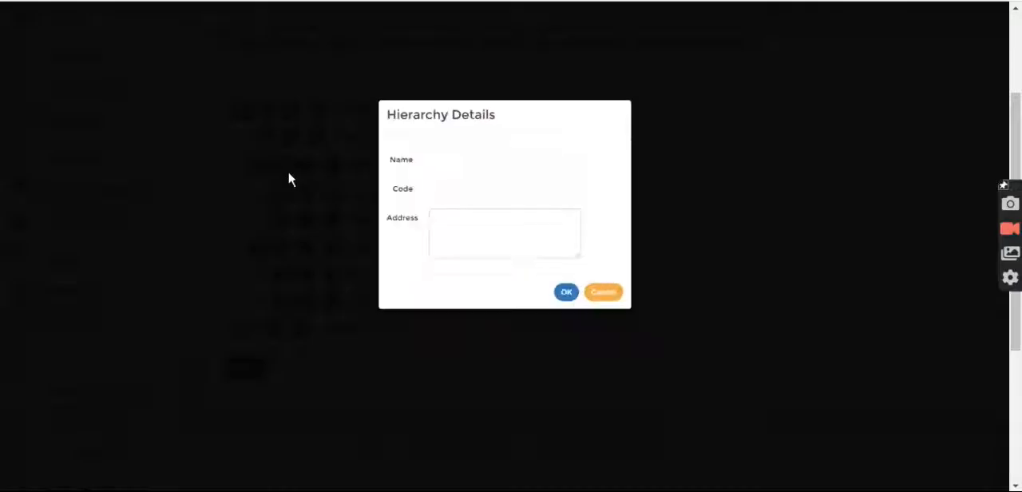
{"action": "left_click", "coordinate": [439, 147]}
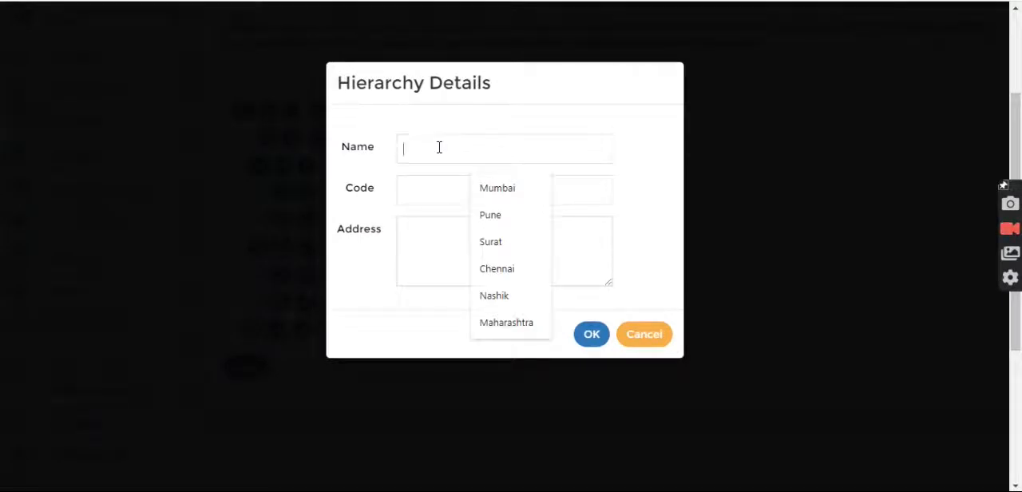
{"action": "type", "text": "Nagpur"}
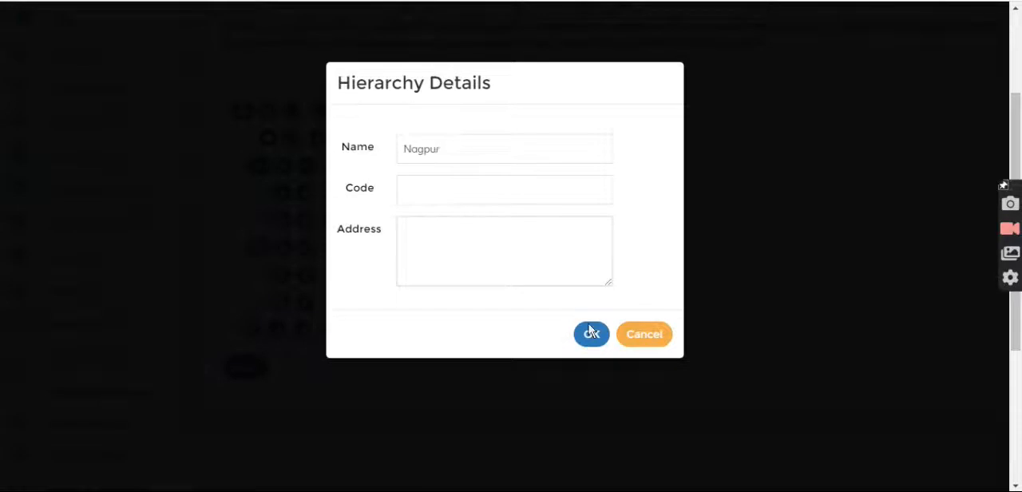
{"action": "left_click", "coordinate": [591, 334]}
{"action": "left_click", "coordinate": [246, 395]}
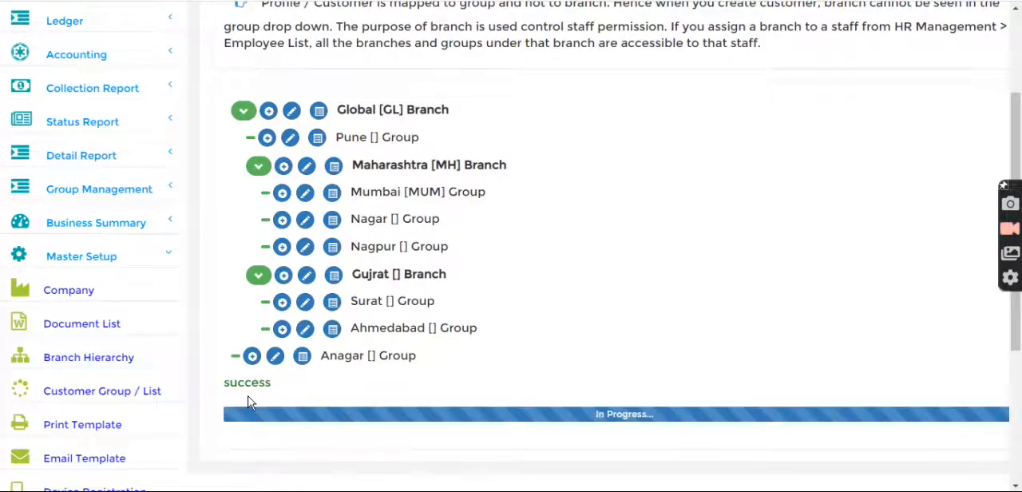
Create and save a profile with the suggested individual customer's name, mobile and email, assigned to the Nagpur group
{"action": "scroll", "coordinate": [272, 377], "scroll_direction": "up", "scroll_amount": 4}
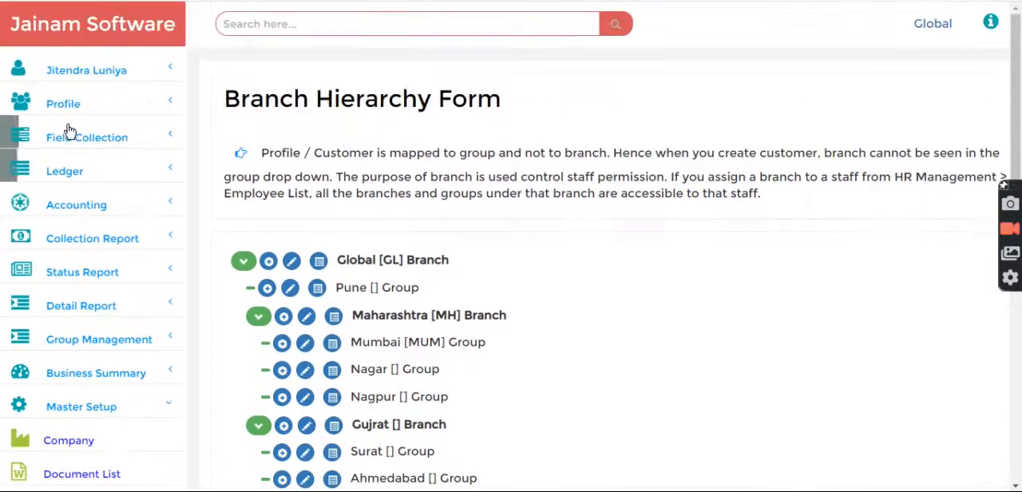
{"action": "left_click", "coordinate": [64, 103]}
{"action": "left_click", "coordinate": [71, 139]}
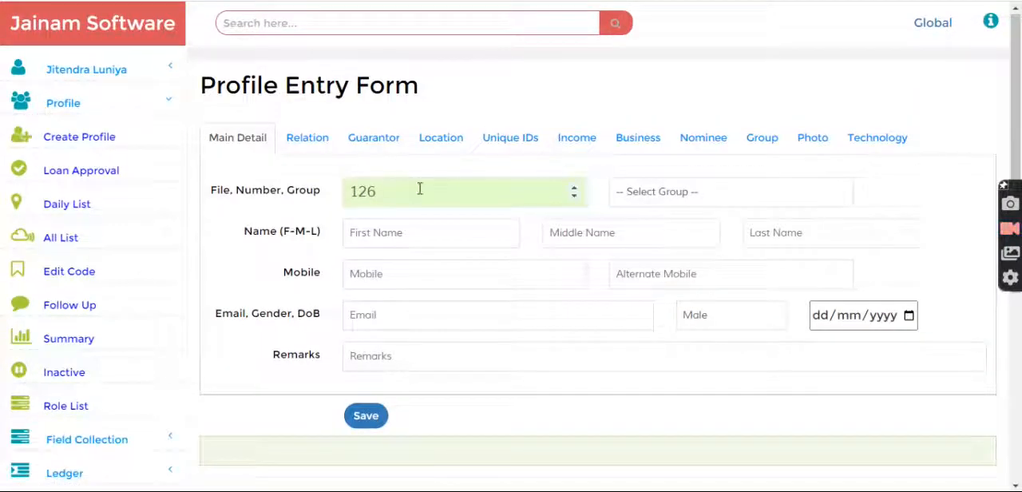
{"action": "left_click", "coordinate": [423, 231]}
{"action": "left_click", "coordinate": [453, 298]}
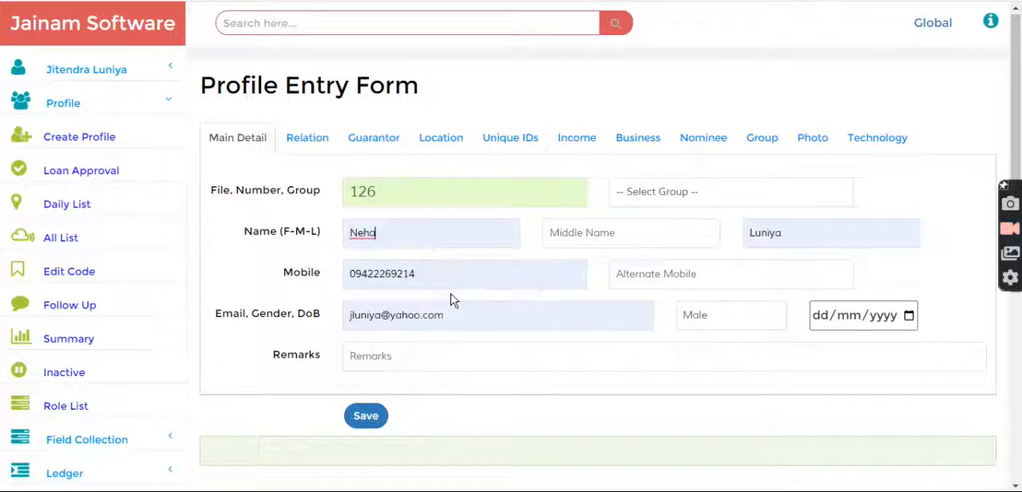
{"action": "left_click", "coordinate": [717, 193]}
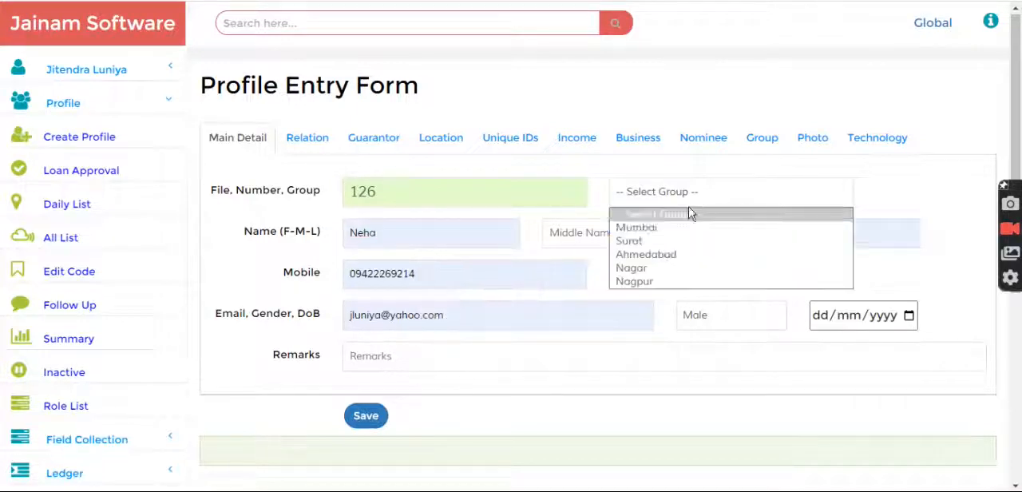
{"action": "left_click", "coordinate": [646, 281]}
{"action": "left_click", "coordinate": [355, 416]}
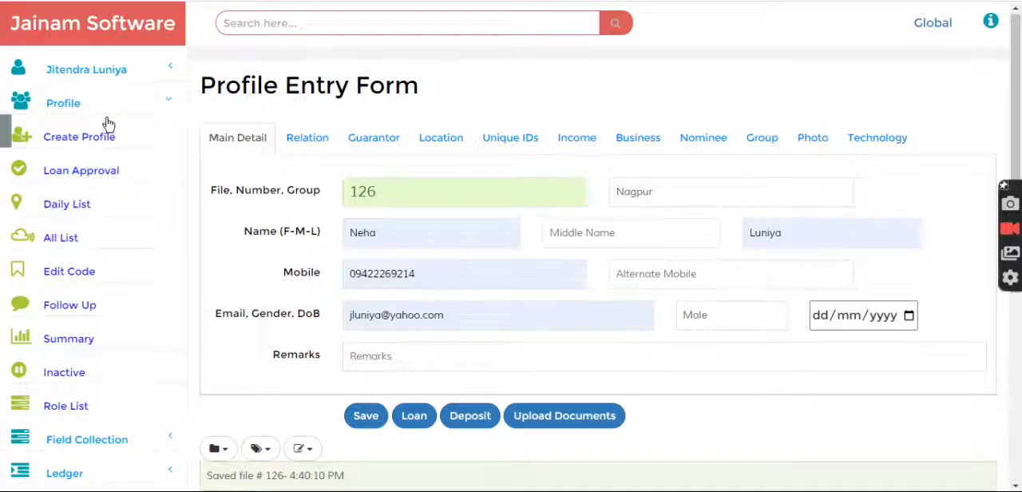
Create and save a second profile using the suggested Jainam Software LLP contact details, assigned to the Nagpur group
{"action": "left_click", "coordinate": [70, 138]}
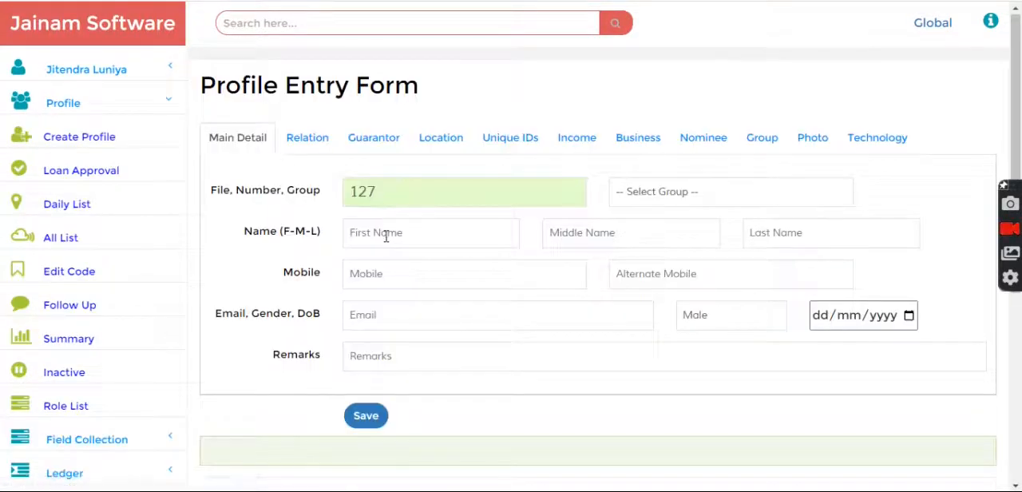
{"action": "left_click", "coordinate": [387, 234]}
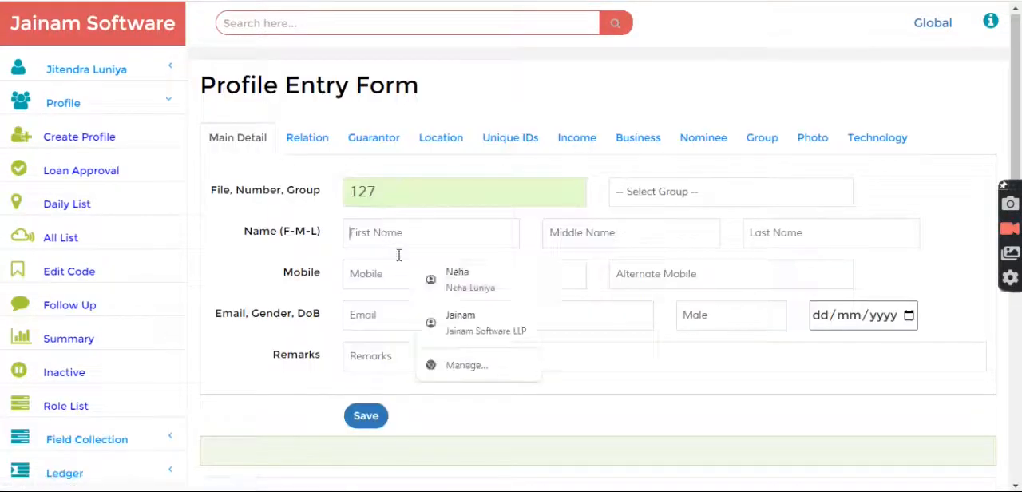
{"action": "left_click", "coordinate": [442, 316]}
{"action": "left_click", "coordinate": [721, 192]}
{"action": "left_click", "coordinate": [639, 283]}
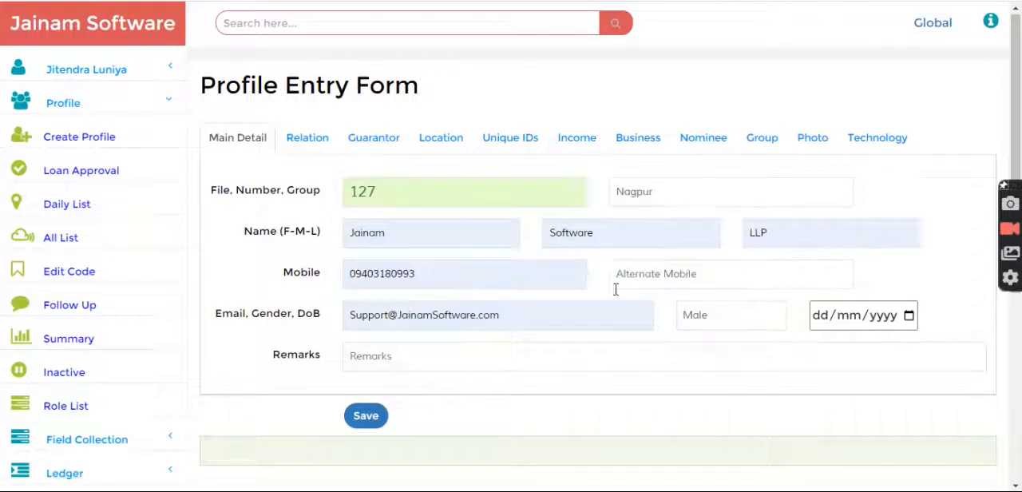
{"action": "left_click", "coordinate": [366, 415]}
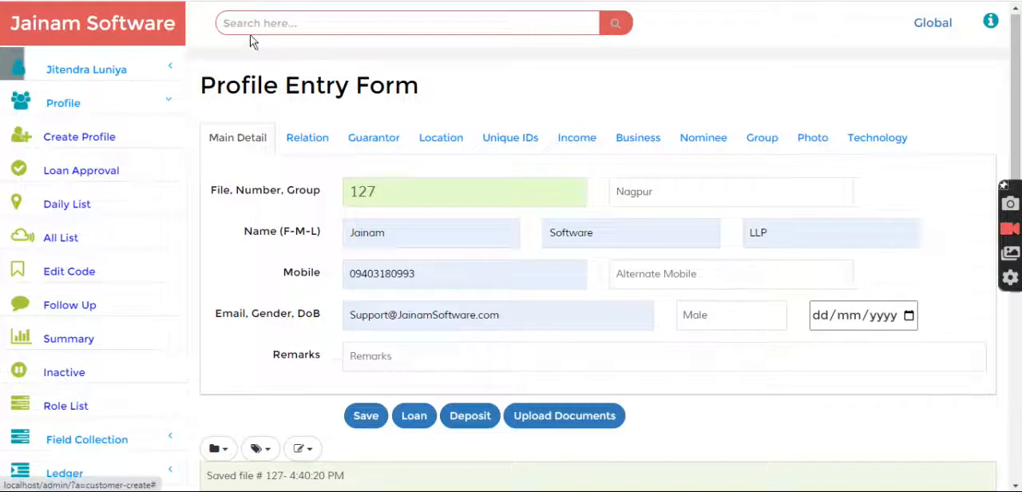
Search for the group with g-nagpur and view its members
{"action": "left_click", "coordinate": [258, 24]}
{"action": "type", "text": "g-n"}
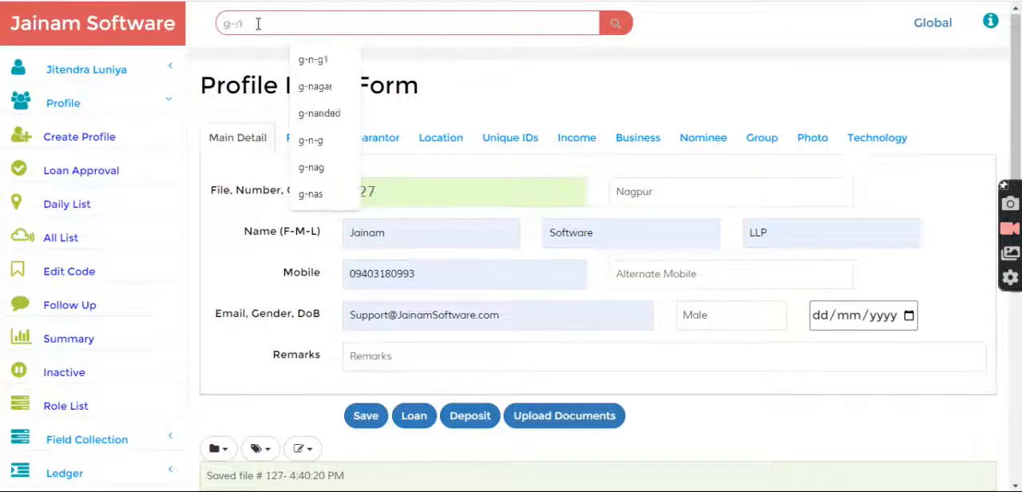
{"action": "type", "text": "agpur"}
{"action": "key", "text": "Return"}
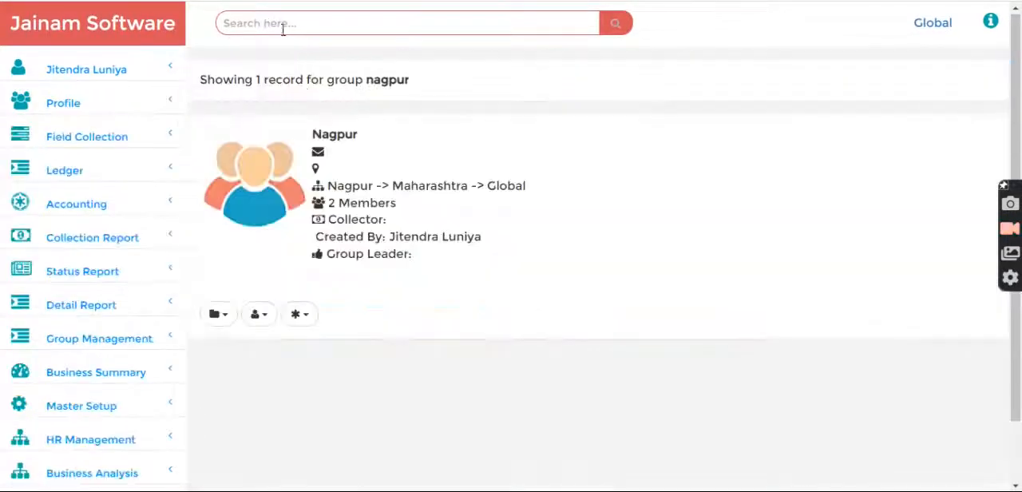
{"action": "left_click", "coordinate": [300, 317]}
{"action": "left_click", "coordinate": [301, 371]}
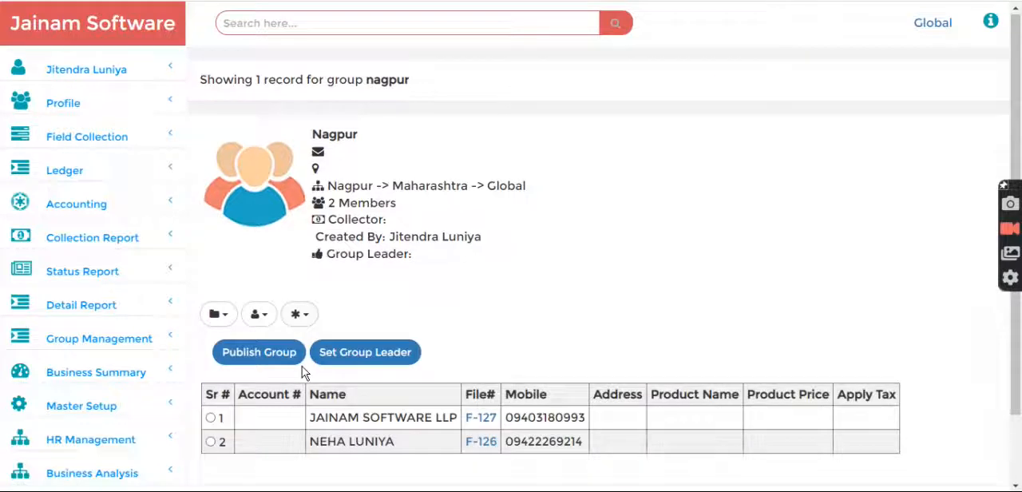
Publish the Nagpur group and confirm the publication
{"action": "scroll", "coordinate": [519, 306], "scroll_direction": "down", "scroll_amount": 2}
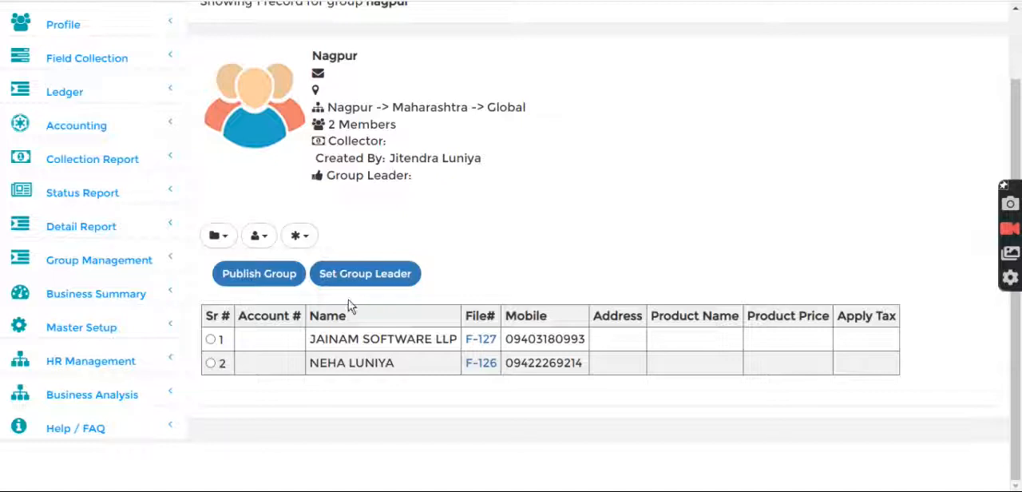
{"action": "left_click", "coordinate": [272, 276]}
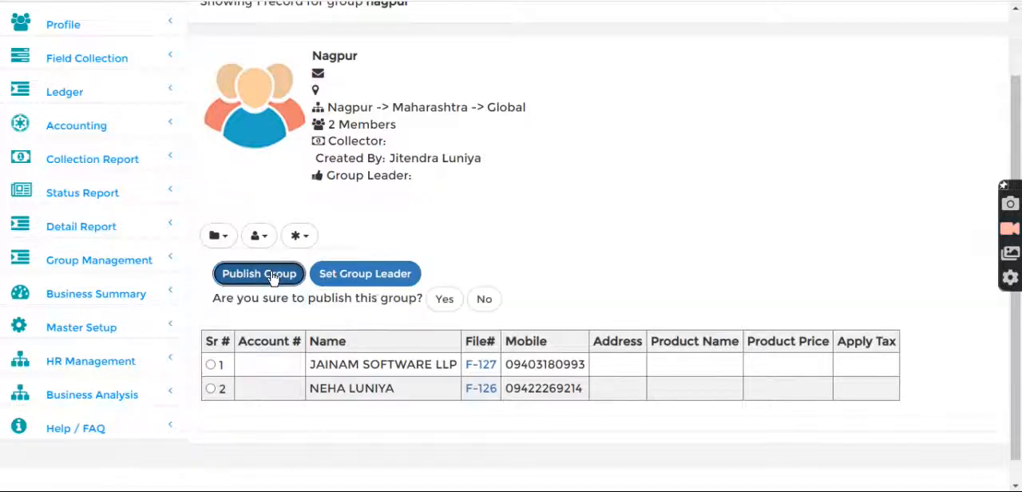
{"action": "left_click", "coordinate": [441, 300]}
Start a group loan for Nagpur with the Ratul 90 Days Test scheme and an amount of 20000
{"action": "scroll", "coordinate": [463, 274], "scroll_direction": "up", "scroll_amount": 2}
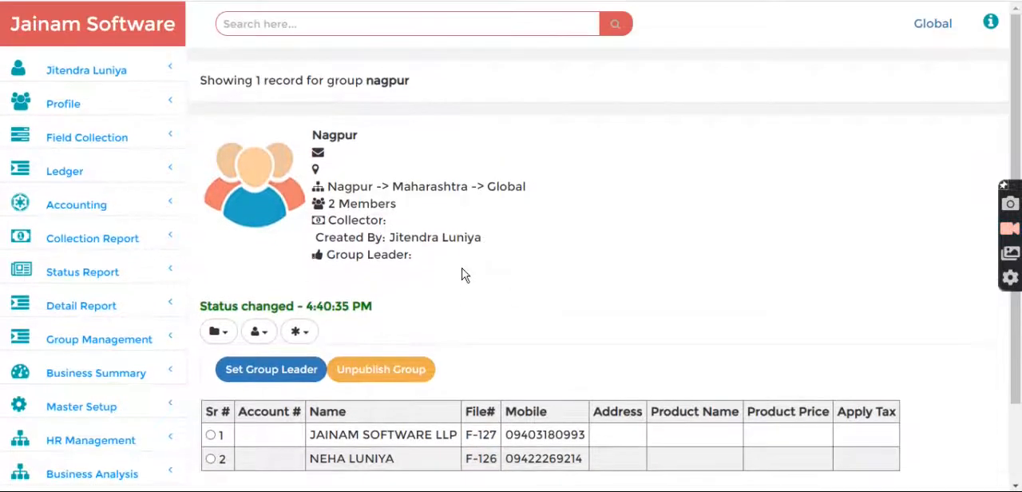
{"action": "left_click", "coordinate": [301, 333]}
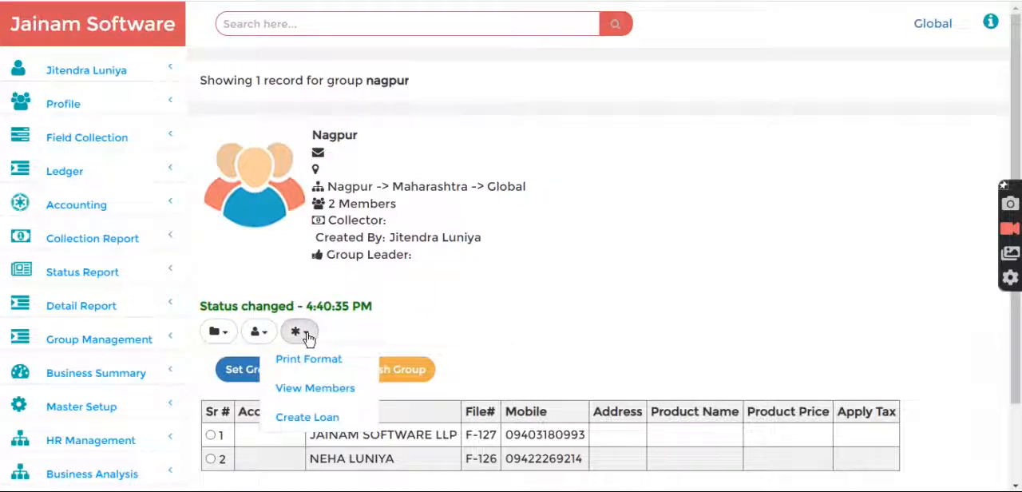
{"action": "left_click", "coordinate": [300, 419]}
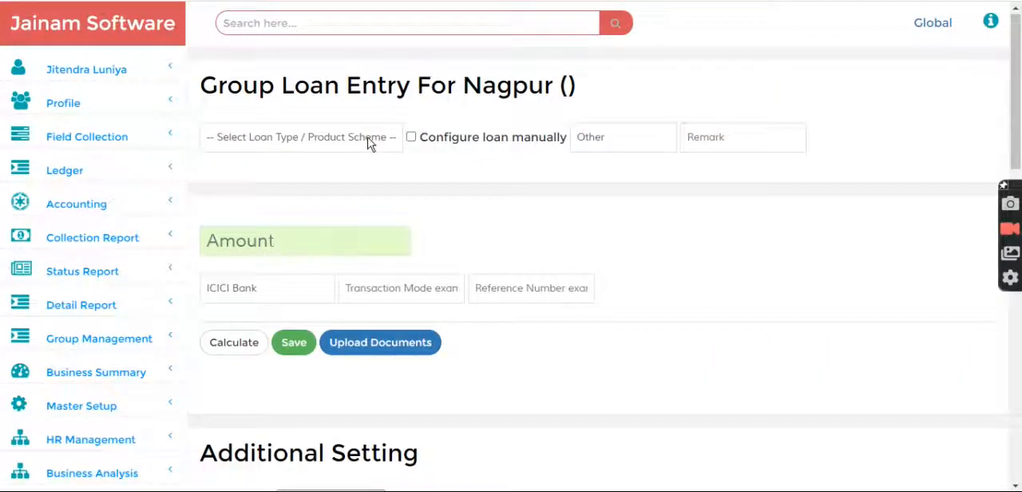
{"action": "left_click", "coordinate": [370, 142]}
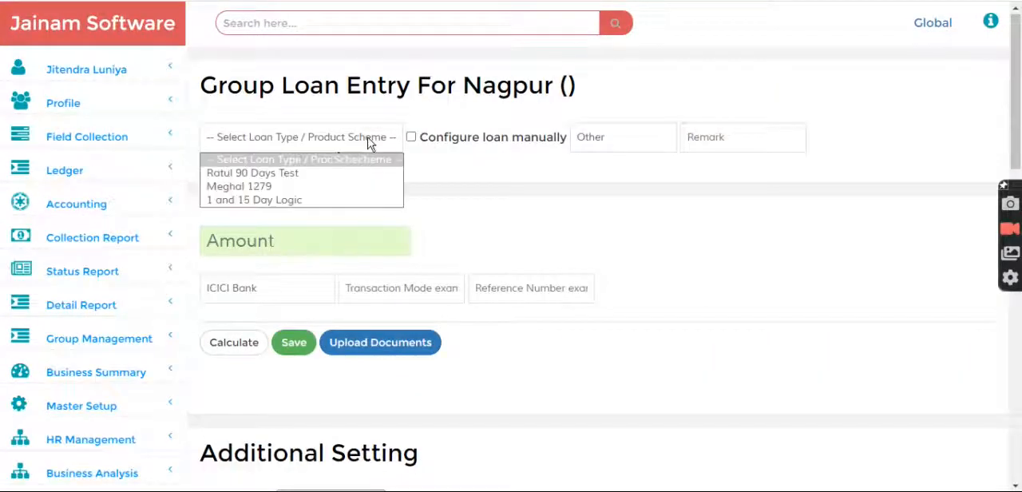
{"action": "left_click", "coordinate": [285, 174]}
{"action": "scroll", "coordinate": [428, 208], "scroll_direction": "down", "scroll_amount": 1}
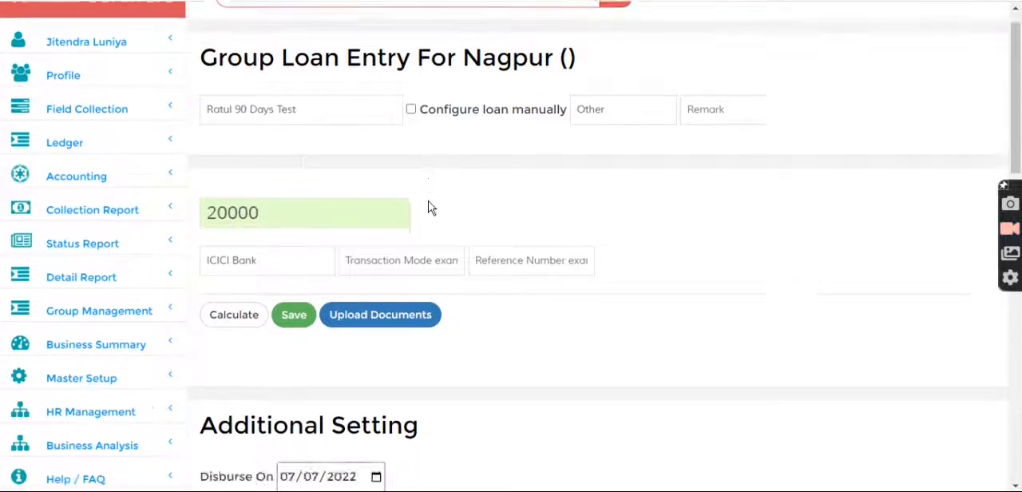
{"action": "scroll", "coordinate": [428, 208], "scroll_direction": "down", "scroll_amount": 3}
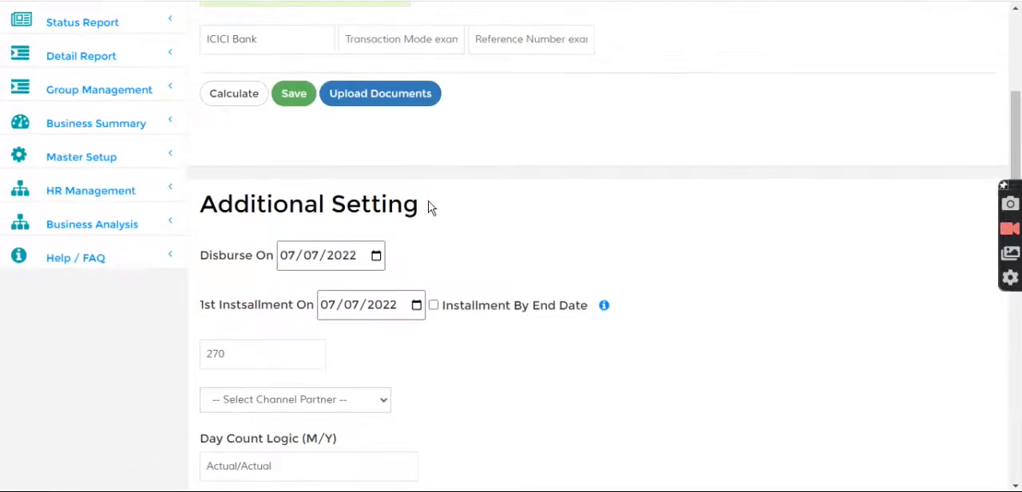
Try to save the group loan, and enable Group Member to load the members into the loan entry
{"action": "left_click", "coordinate": [293, 93]}
{"action": "left_click_drag", "start_coordinate": [216, 148], "coordinate": [456, 152]}
{"action": "left_click", "coordinate": [486, 162]}
{"action": "scroll", "coordinate": [495, 169], "scroll_direction": "down", "scroll_amount": 6}
{"action": "scroll", "coordinate": [496, 184], "scroll_direction": "down", "scroll_amount": 5}
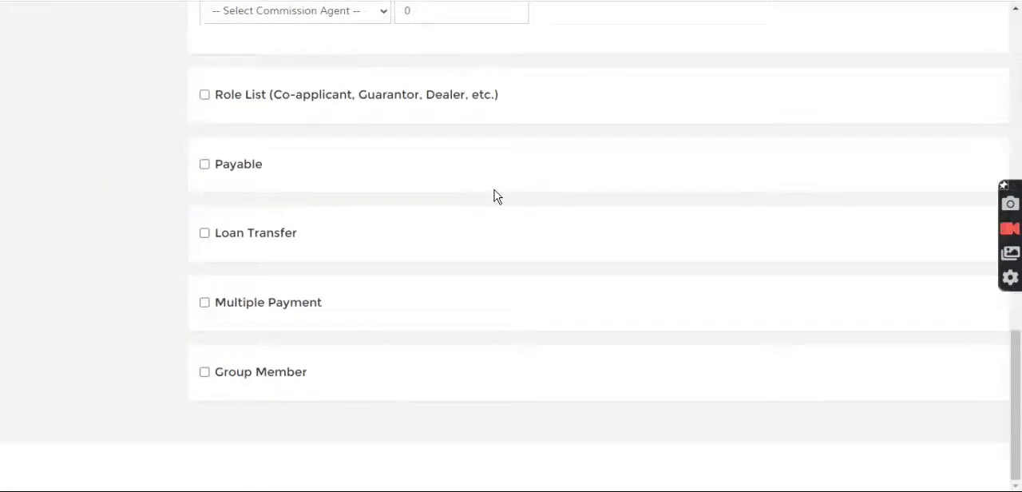
{"action": "left_click", "coordinate": [248, 377]}
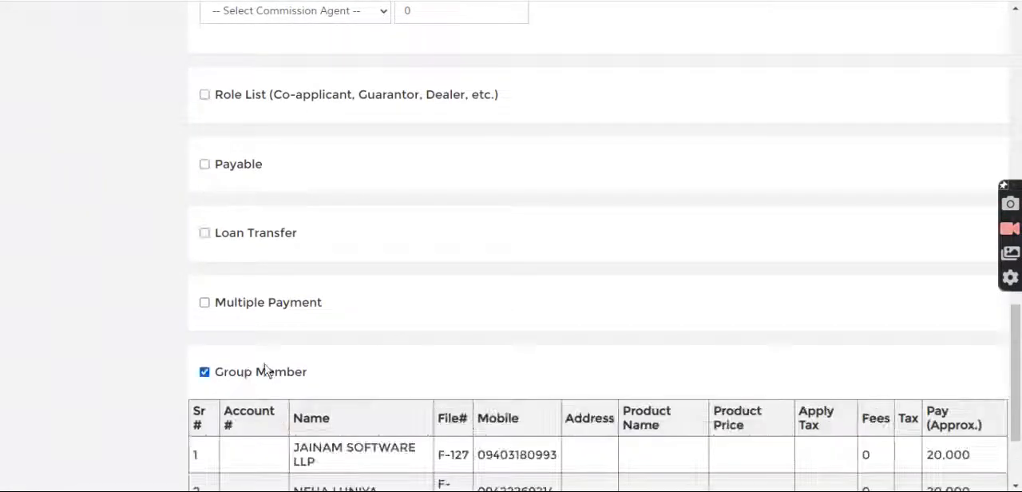
{"action": "scroll", "coordinate": [268, 372], "scroll_direction": "down", "scroll_amount": 2}
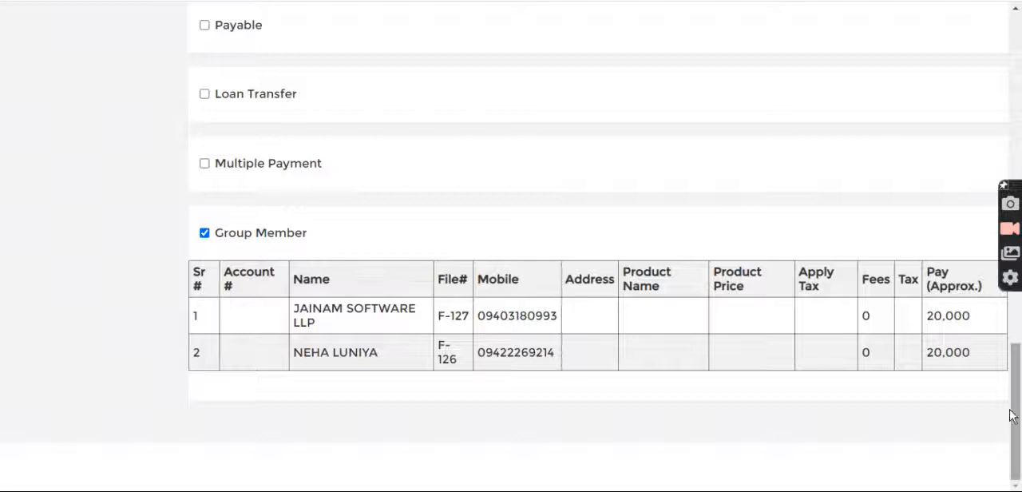
Save the group loan for the Nagpur members and close the resulting member account list
{"action": "left_click_drag", "start_coordinate": [1017, 420], "coordinate": [997, 147]}
{"action": "left_click", "coordinate": [291, 157]}
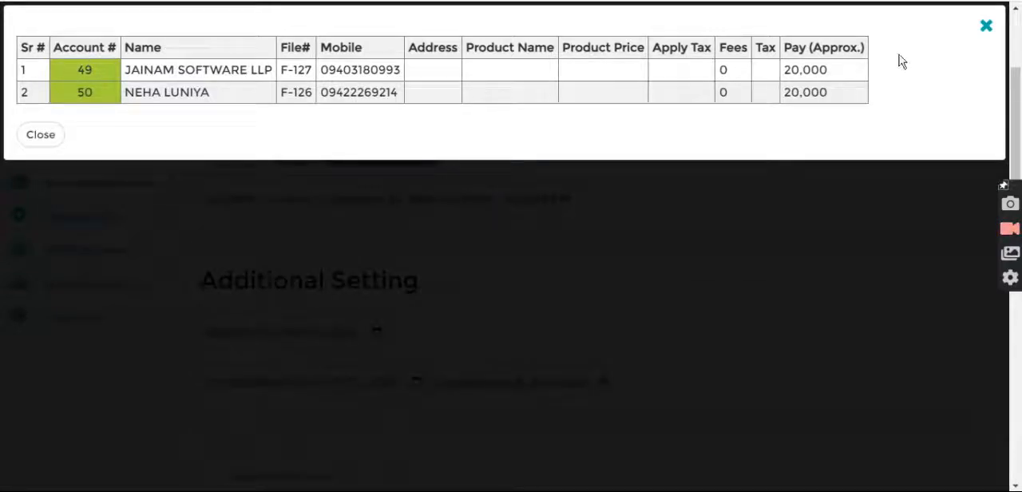
{"action": "left_click", "coordinate": [986, 26]}
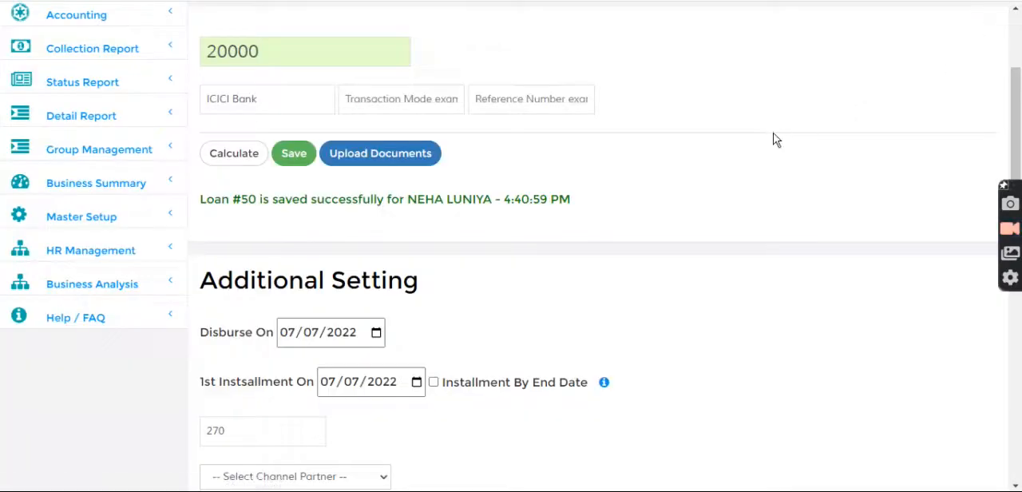
{"action": "scroll", "coordinate": [773, 140], "scroll_direction": "up", "scroll_amount": 3}
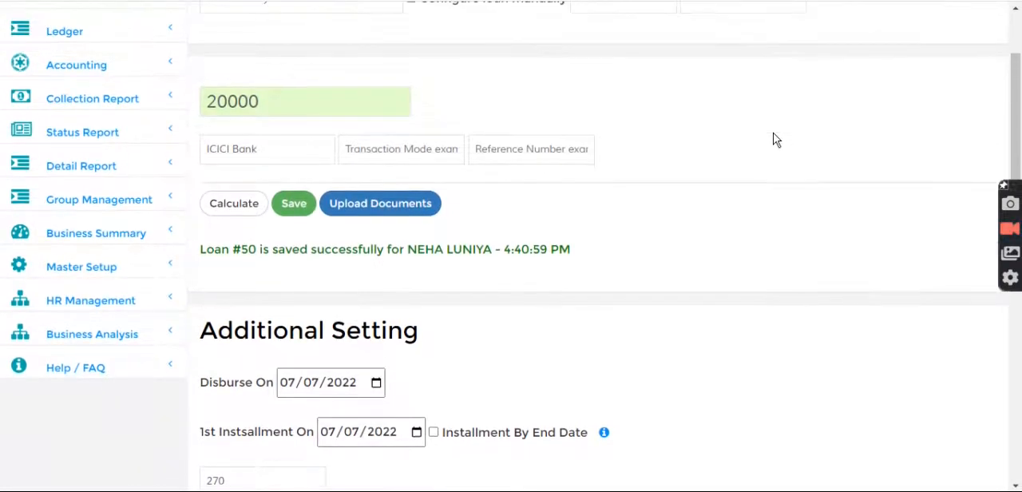
{"action": "scroll", "coordinate": [780, 151], "scroll_direction": "down", "scroll_amount": 2}
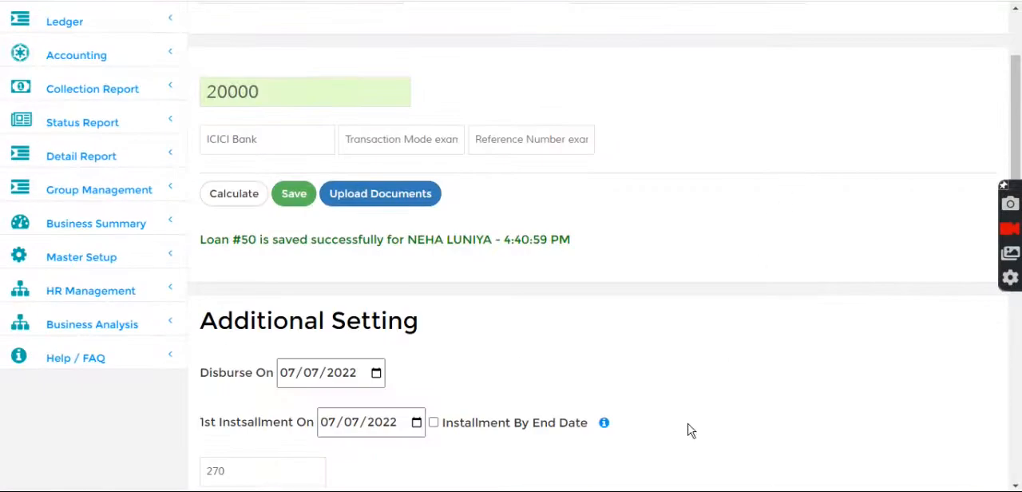
Switch to the staff account and check the Group Collection List under Field Collection for available groups
{"action": "key", "text": "ctrl+Tab"}
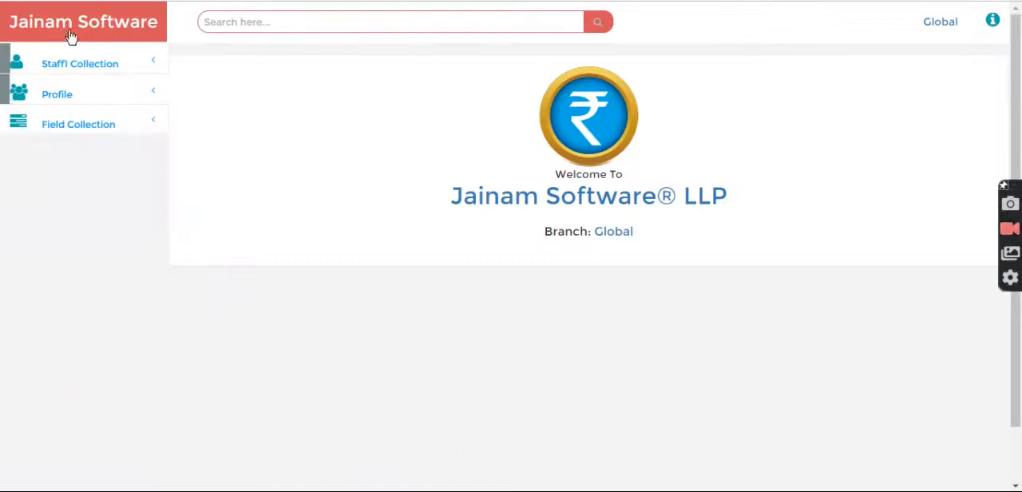
{"action": "left_click", "coordinate": [83, 130]}
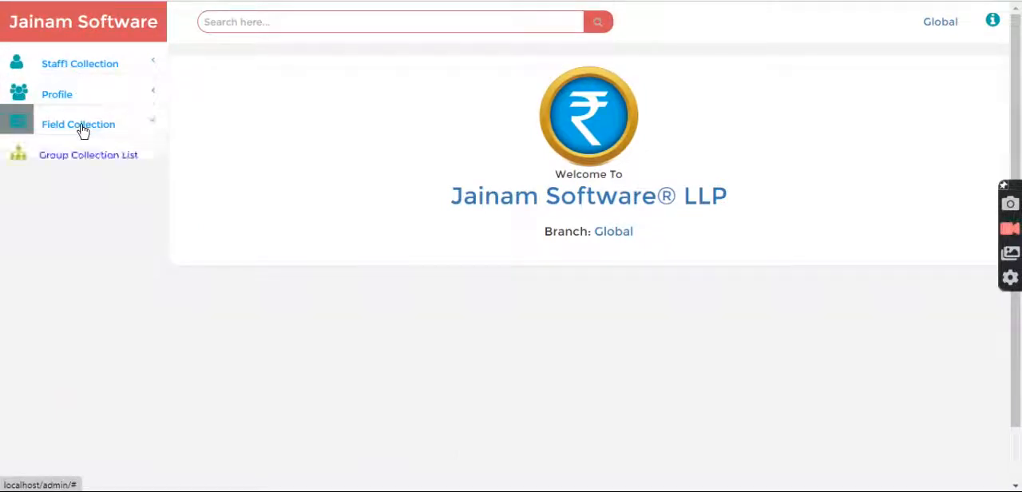
{"action": "left_click", "coordinate": [83, 155]}
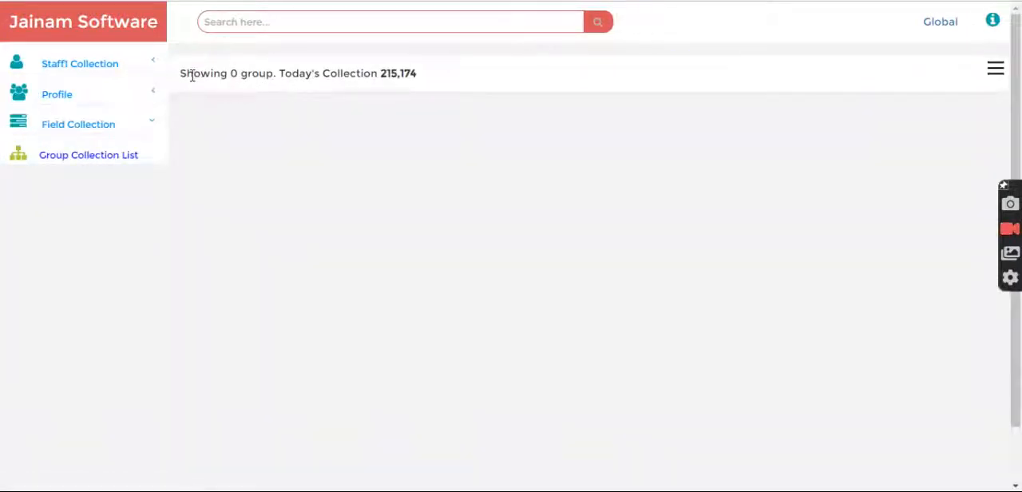
{"action": "left_click_drag", "start_coordinate": [182, 75], "coordinate": [442, 85]}
{"action": "left_click", "coordinate": [409, 127]}
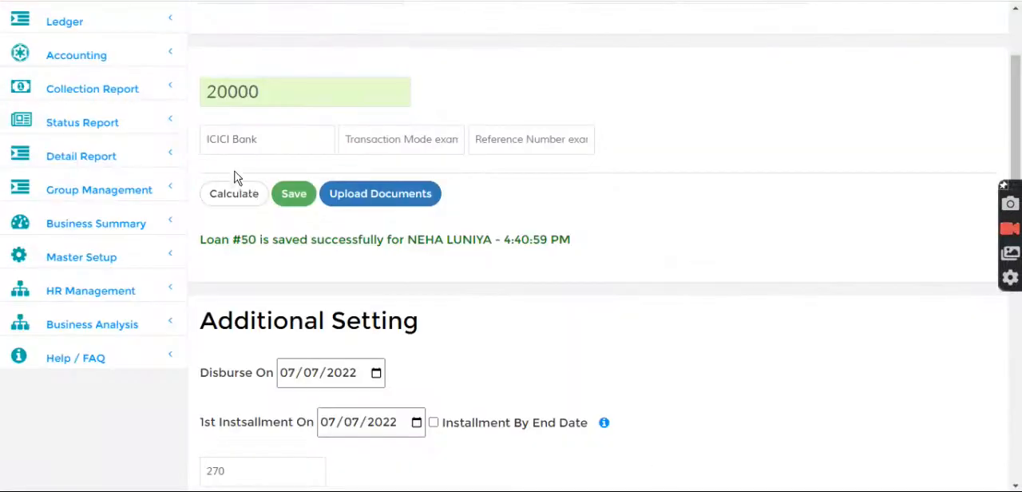
Return to the admin account, open List Assignment, and examine which lists are assigned to which collection staff
{"action": "scroll", "coordinate": [234, 175], "scroll_direction": "up", "scroll_amount": 3}
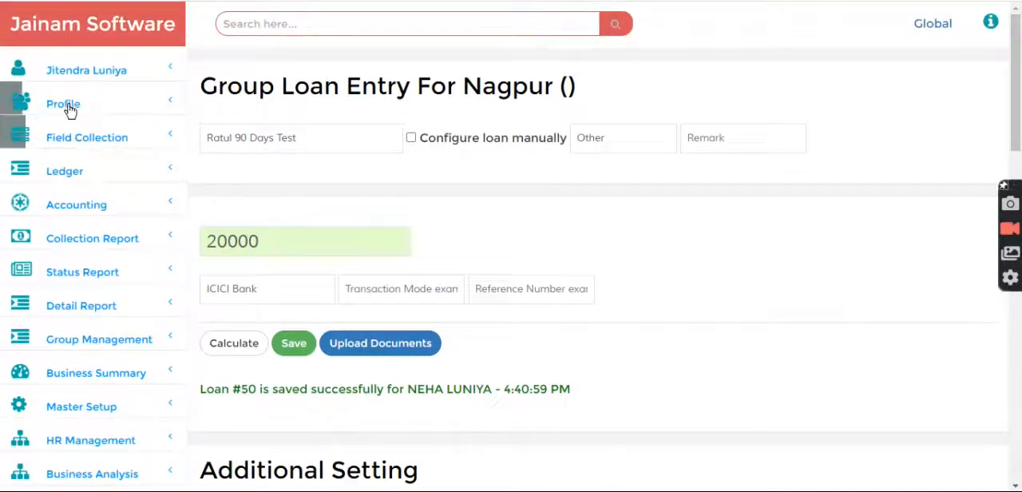
{"action": "left_click", "coordinate": [70, 139]}
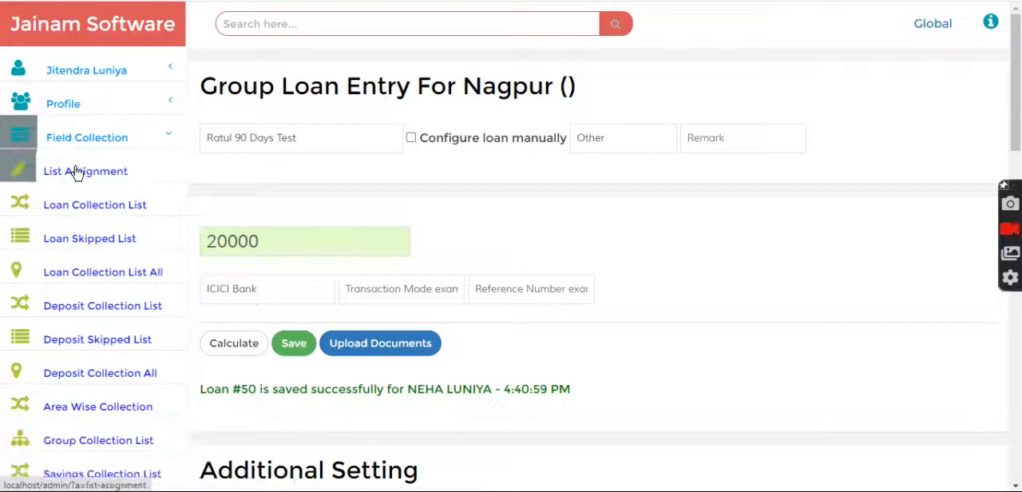
{"action": "left_click", "coordinate": [78, 174]}
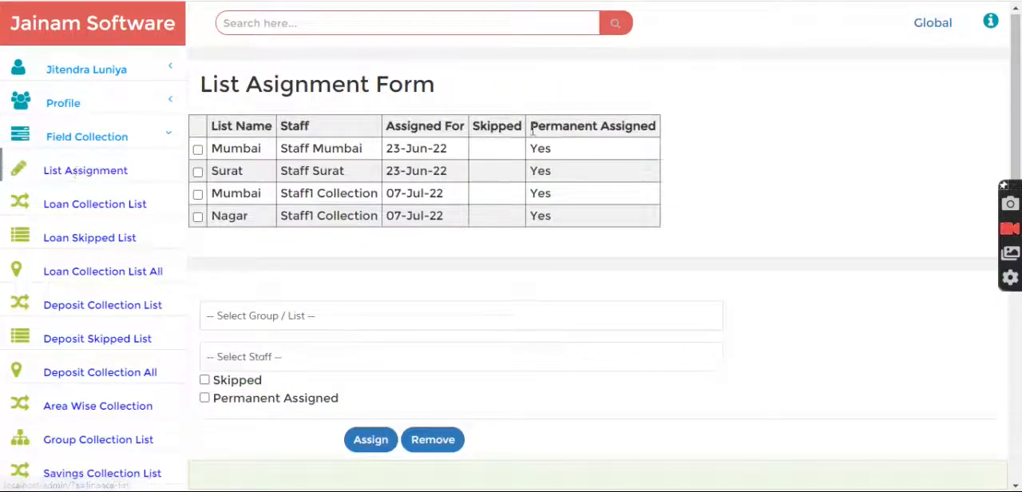
{"action": "scroll", "coordinate": [349, 212], "scroll_direction": "down", "scroll_amount": 1}
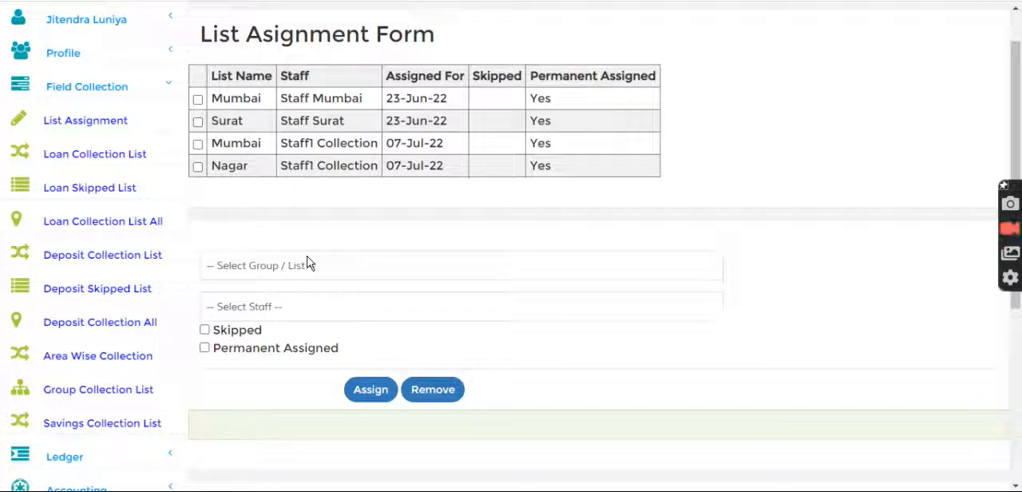
{"action": "triple_click", "coordinate": [255, 37]}
{"action": "left_click", "coordinate": [342, 120]}
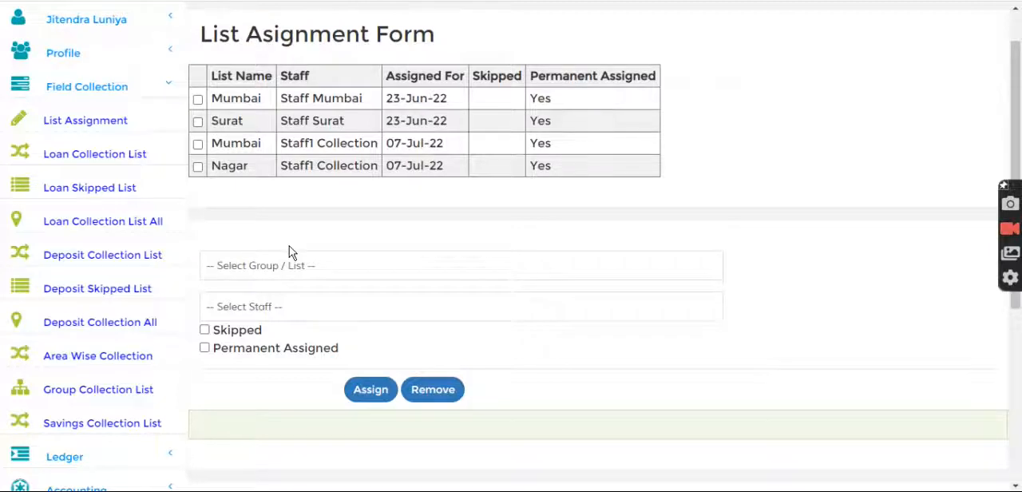
{"action": "scroll", "coordinate": [291, 253], "scroll_direction": "down", "scroll_amount": 1}
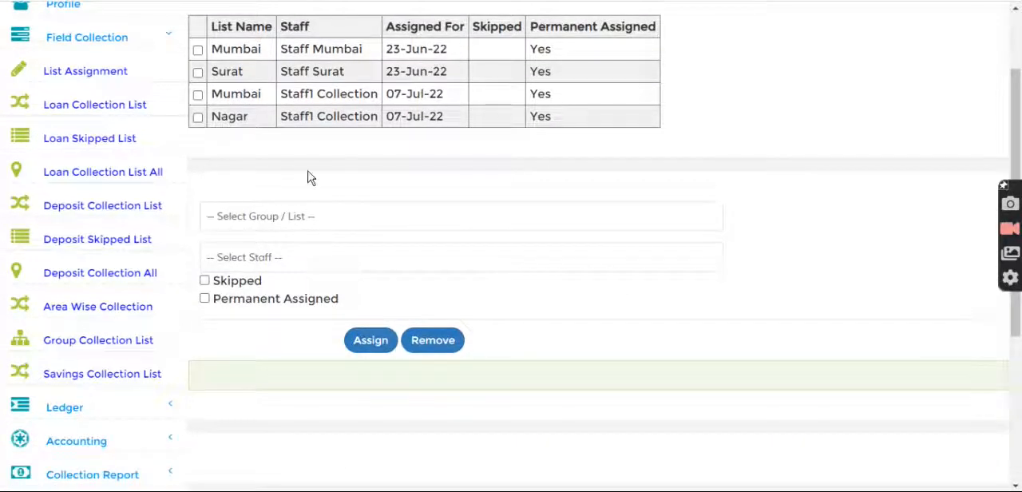
{"action": "scroll", "coordinate": [310, 177], "scroll_direction": "up", "scroll_amount": 1}
{"action": "left_click_drag", "start_coordinate": [200, 35], "coordinate": [371, 40]}
{"action": "left_click", "coordinate": [354, 98]}
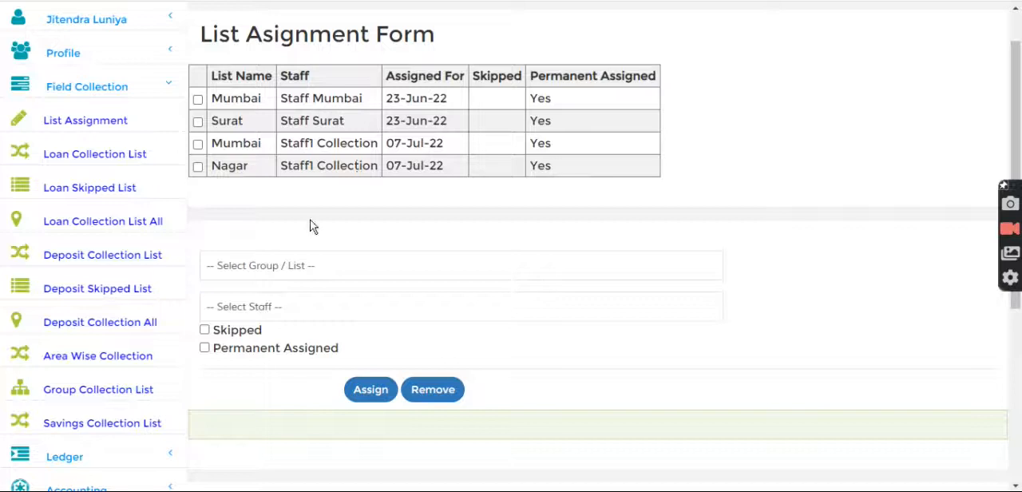
Open the Nagpur group's entry from the Customer Group / List in Master Setup
{"action": "scroll", "coordinate": [147, 280], "scroll_direction": "down", "scroll_amount": 4}
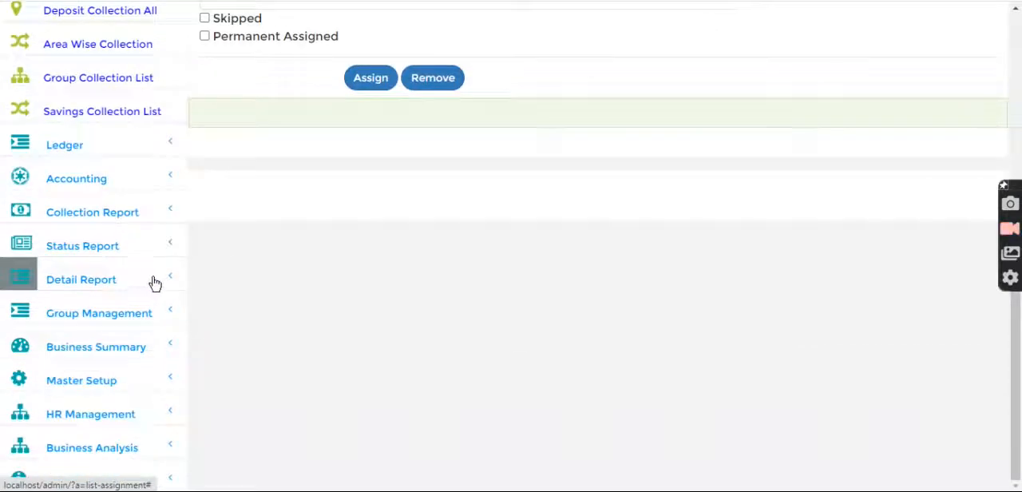
{"action": "left_click", "coordinate": [82, 381]}
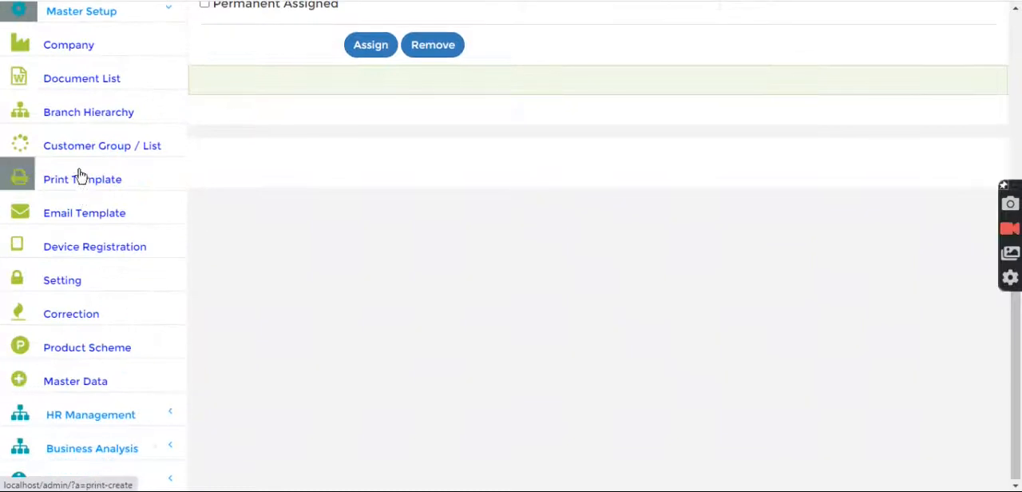
{"action": "left_click", "coordinate": [76, 152]}
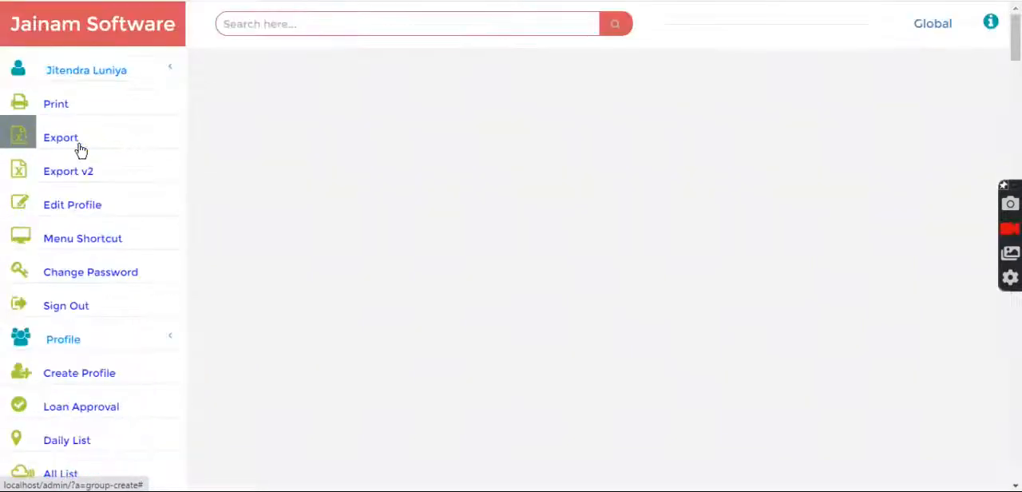
{"action": "scroll", "coordinate": [289, 234], "scroll_direction": "down", "scroll_amount": 1}
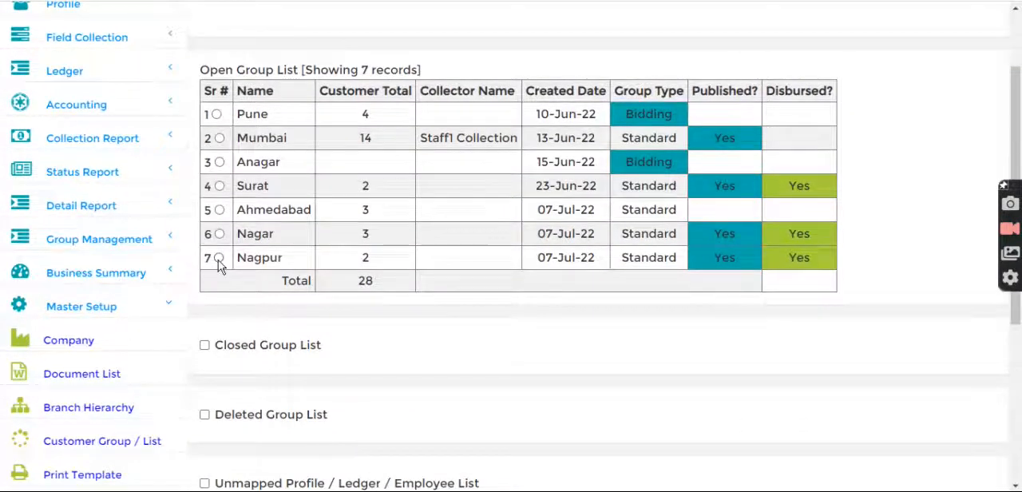
{"action": "left_click", "coordinate": [218, 258]}
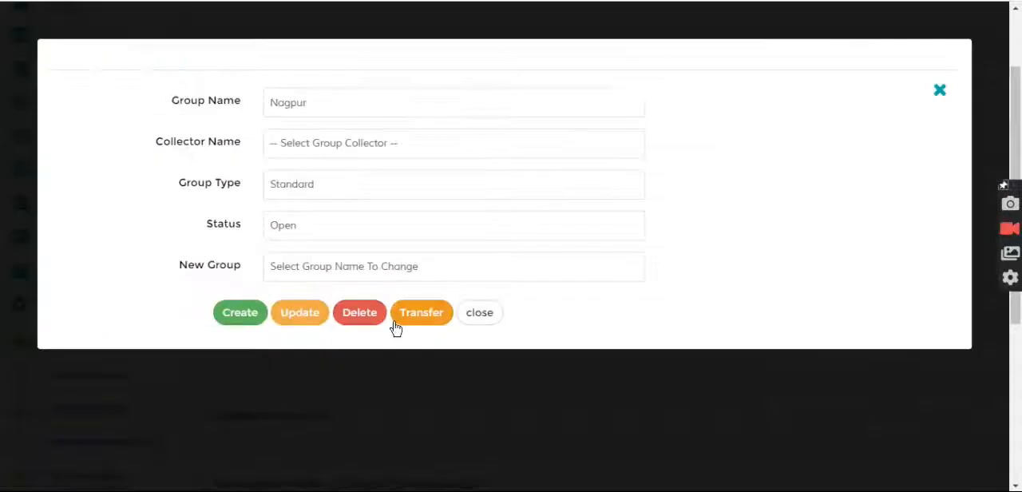
{"action": "left_click", "coordinate": [324, 144]}
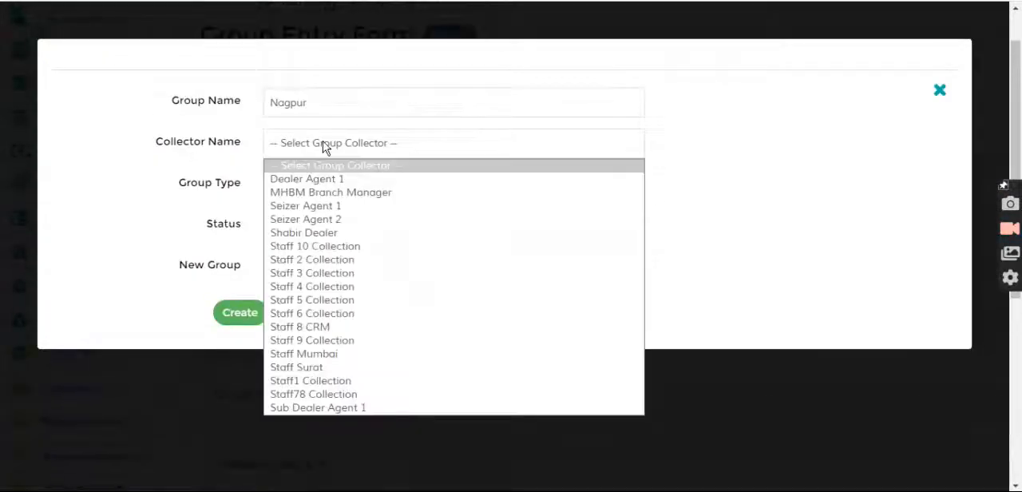
{"action": "left_click", "coordinate": [327, 383]}
{"action": "left_click_drag", "start_coordinate": [156, 141], "coordinate": [253, 150]}
{"action": "double_click", "coordinate": [284, 102]}
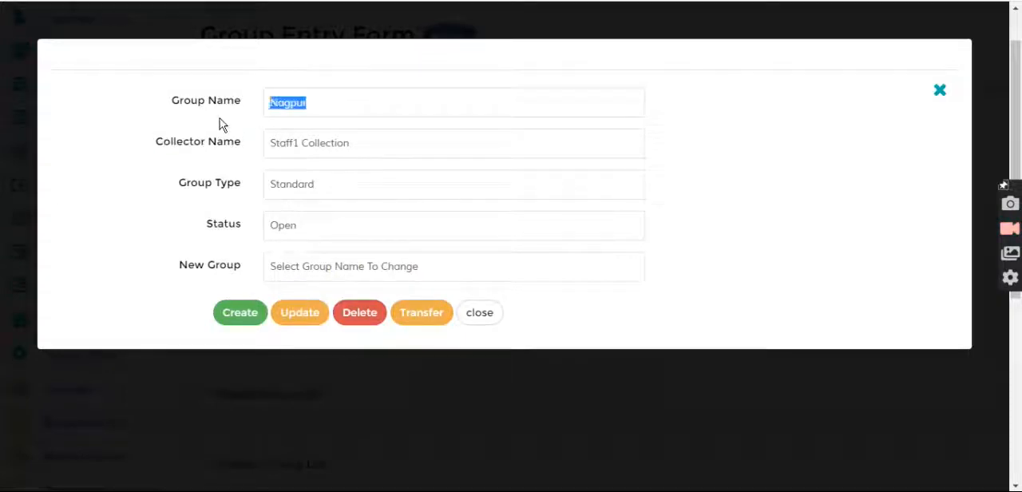
{"action": "left_click", "coordinate": [483, 315]}
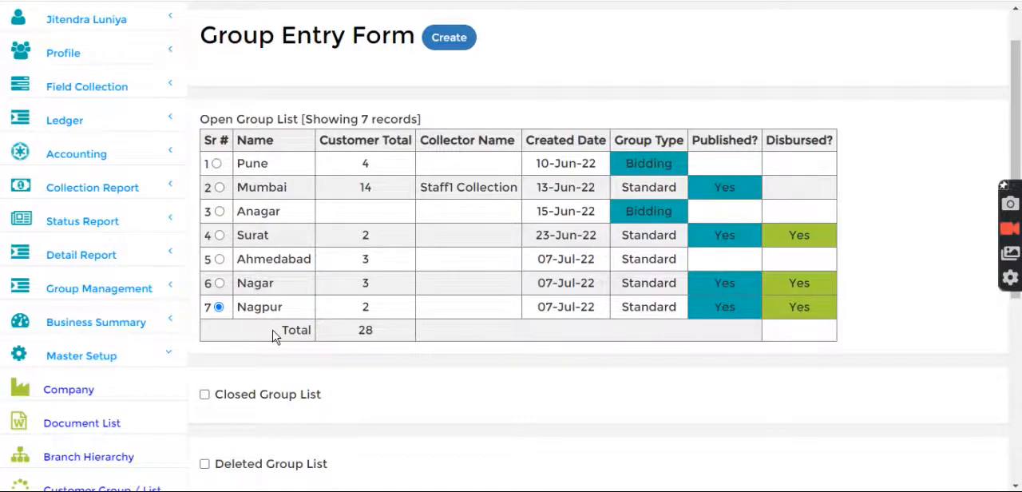
Open the customized settings and search for "list ass" to check the value of Is List Assignment Mandatory
{"action": "scroll", "coordinate": [272, 336], "scroll_direction": "down", "scroll_amount": 4}
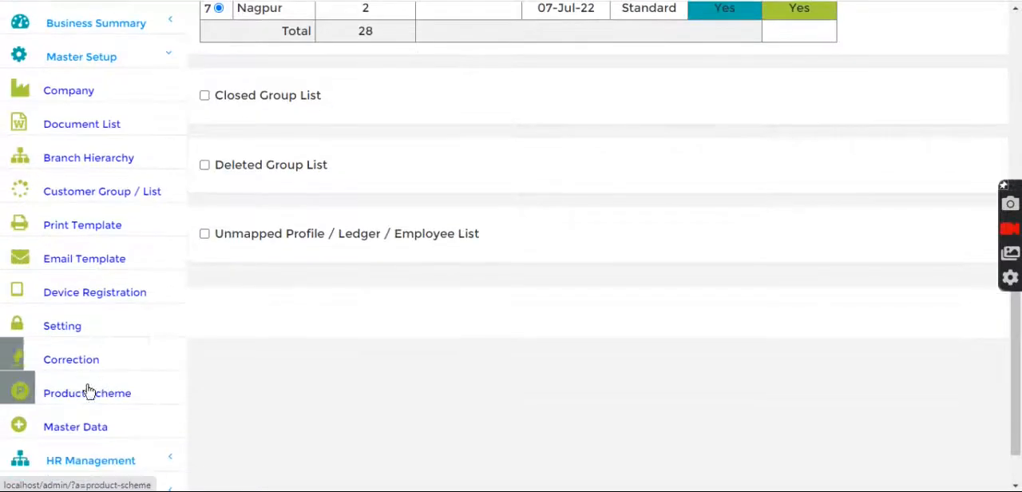
{"action": "left_click", "coordinate": [73, 333]}
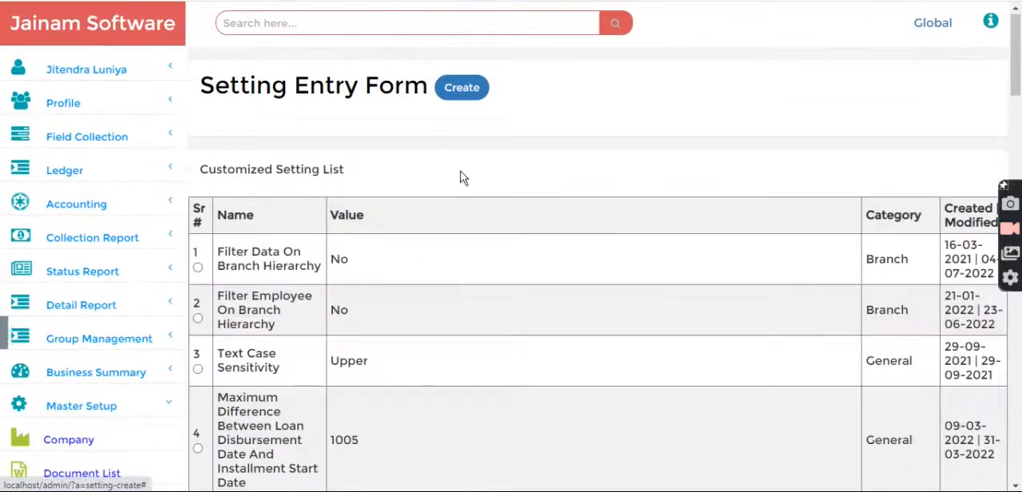
{"action": "key", "text": "ctrl+f"}
{"action": "type", "text": "list ass"}
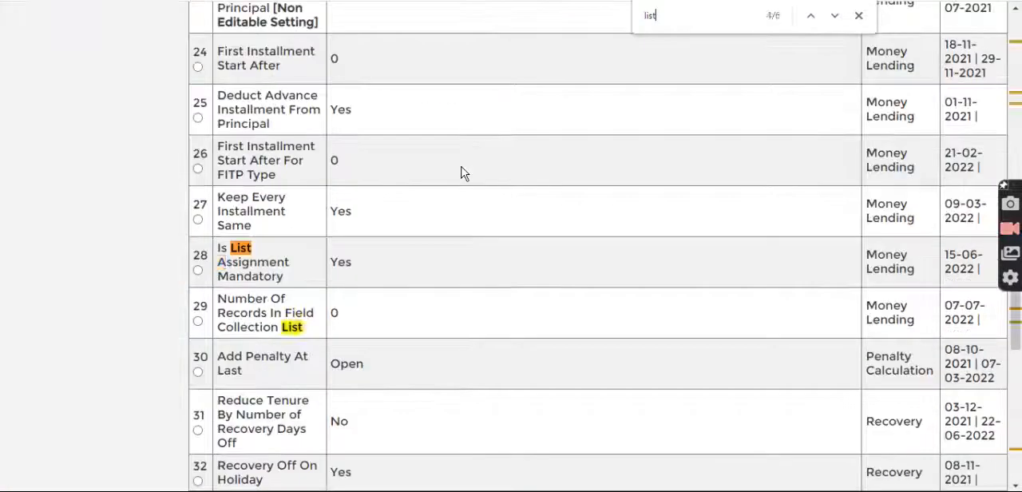
{"action": "left_click_drag", "start_coordinate": [335, 267], "coordinate": [369, 273]}
{"action": "left_click", "coordinate": [382, 287]}
{"action": "key", "text": "Home"}
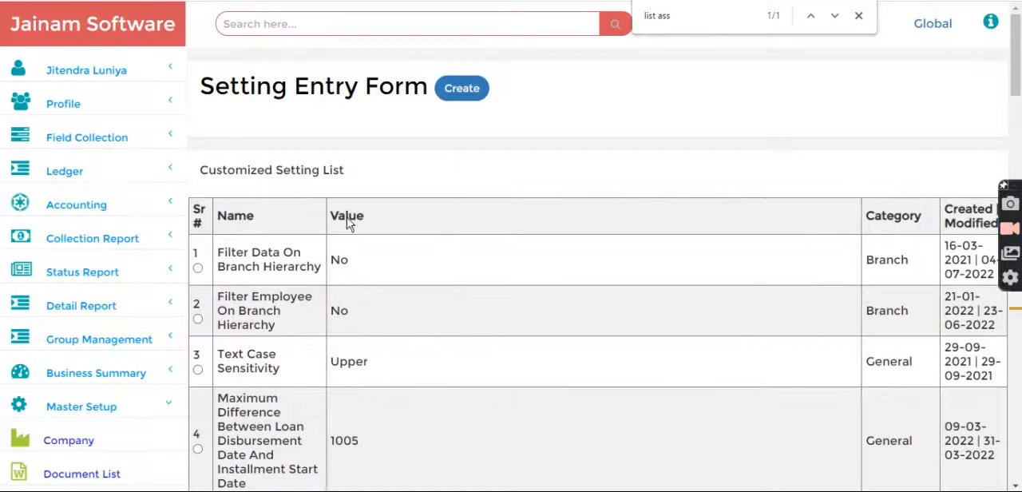
Open List Assignment and fill in the Nagpur group with Staff1 Collection as staff, marked Permanent Assigned
{"action": "left_click", "coordinate": [136, 134]}
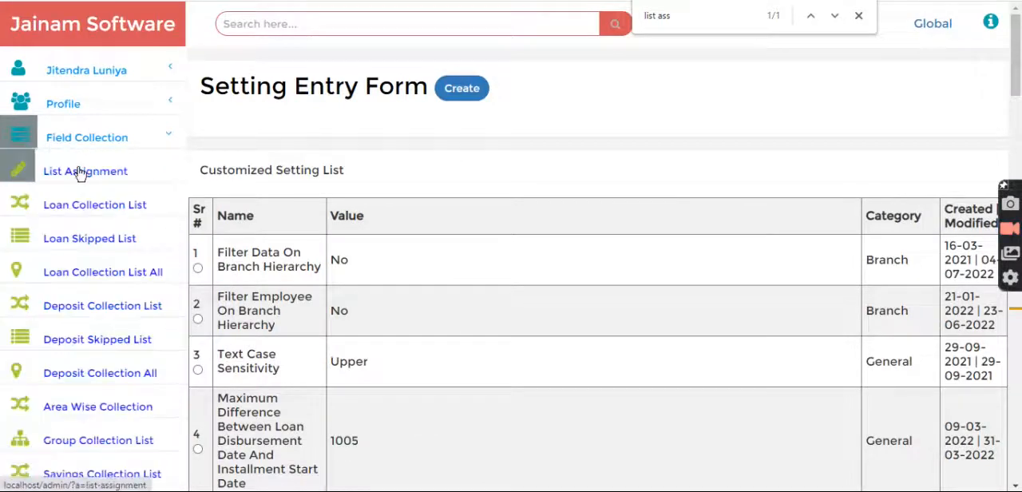
{"action": "key", "text": "Escape"}
{"action": "left_click", "coordinate": [83, 173]}
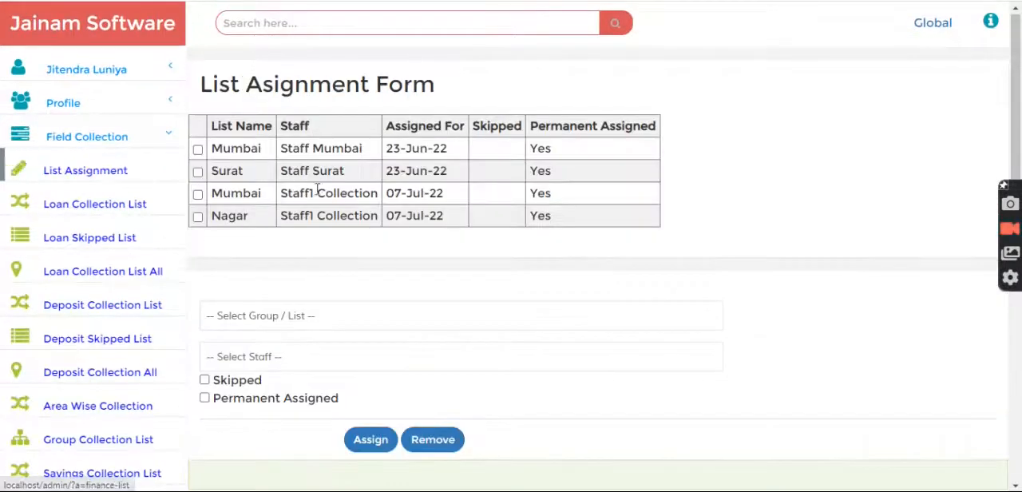
{"action": "scroll", "coordinate": [320, 281], "scroll_direction": "down", "scroll_amount": 1}
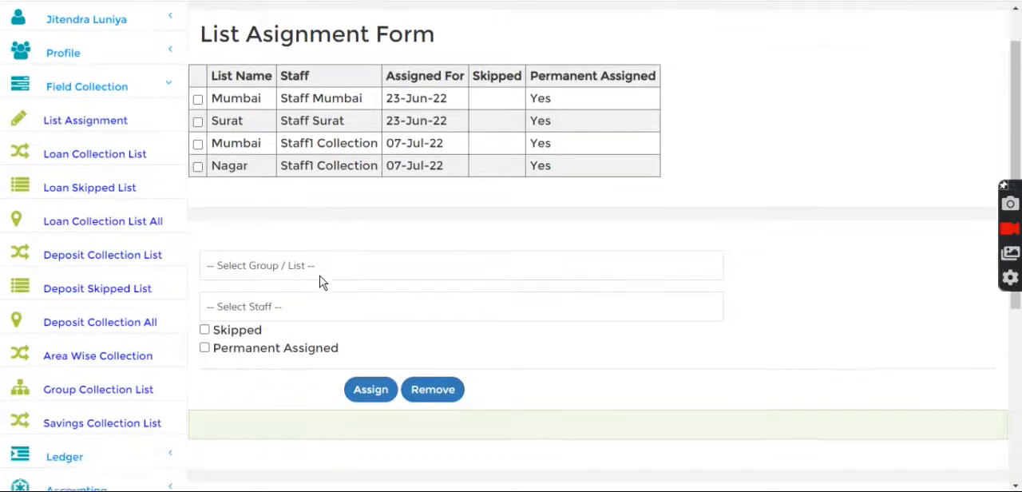
{"action": "left_click", "coordinate": [311, 270]}
{"action": "left_click", "coordinate": [246, 354]}
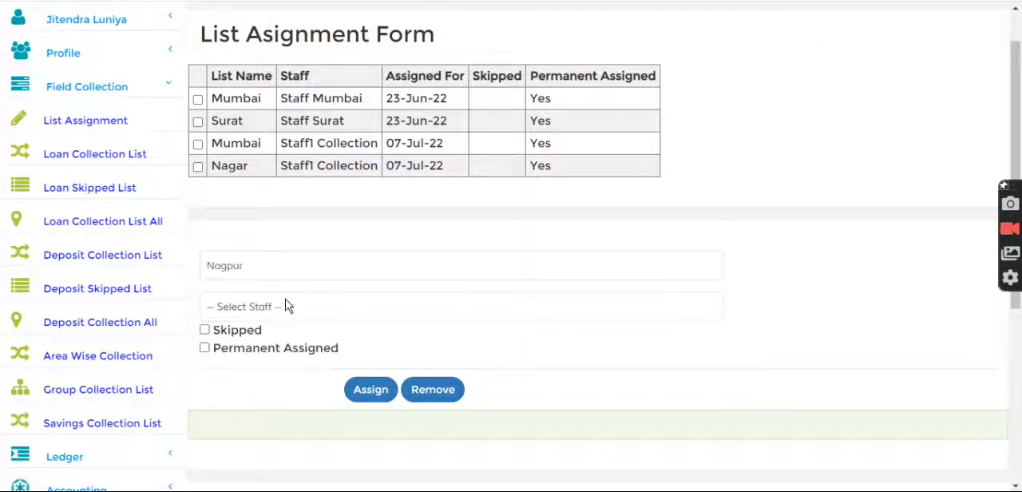
{"action": "left_click", "coordinate": [275, 307]}
{"action": "left_click", "coordinate": [266, 258]}
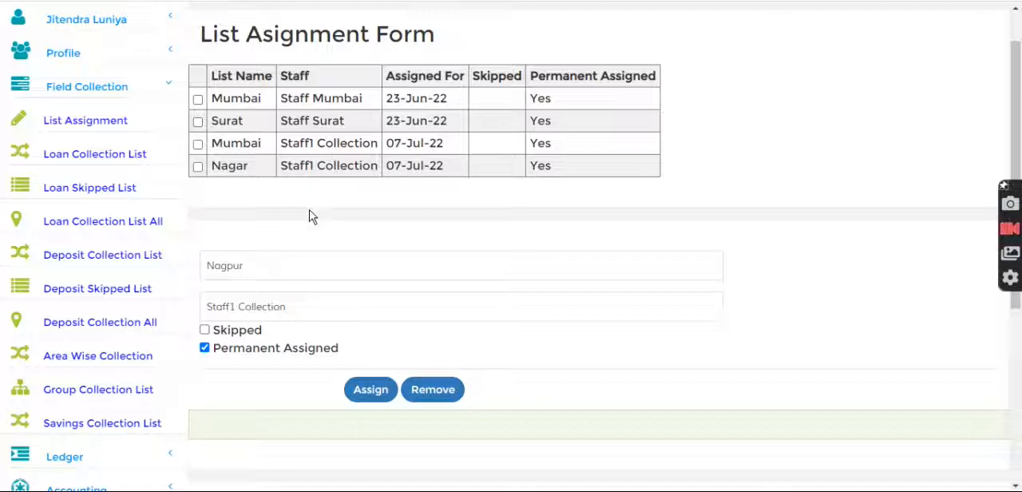
Review the assignment details and assign the Nagpur list to Staff1 Collection
{"action": "left_click_drag", "start_coordinate": [201, 36], "coordinate": [369, 39]}
{"action": "left_click", "coordinate": [368, 130]}
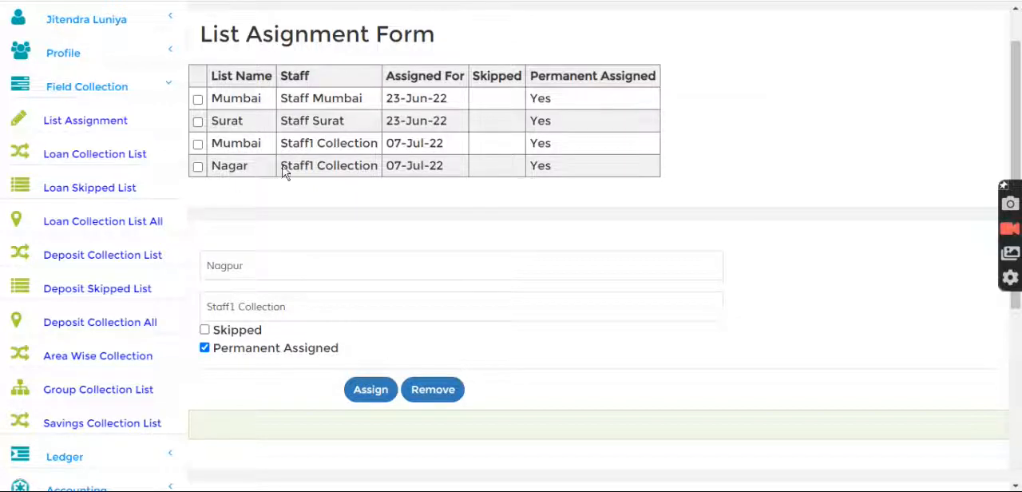
{"action": "left_click_drag", "start_coordinate": [285, 166], "coordinate": [383, 171]}
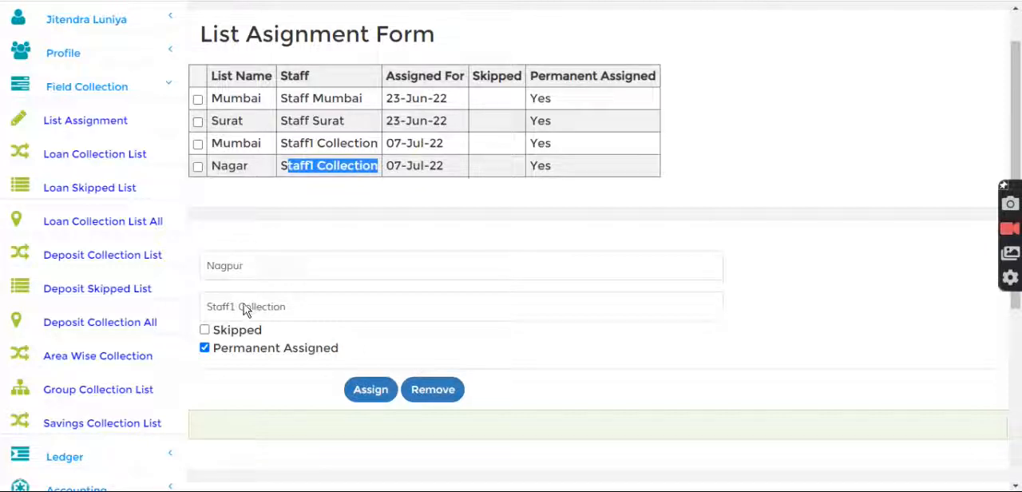
{"action": "left_click", "coordinate": [247, 265]}
{"action": "left_click", "coordinate": [278, 236]}
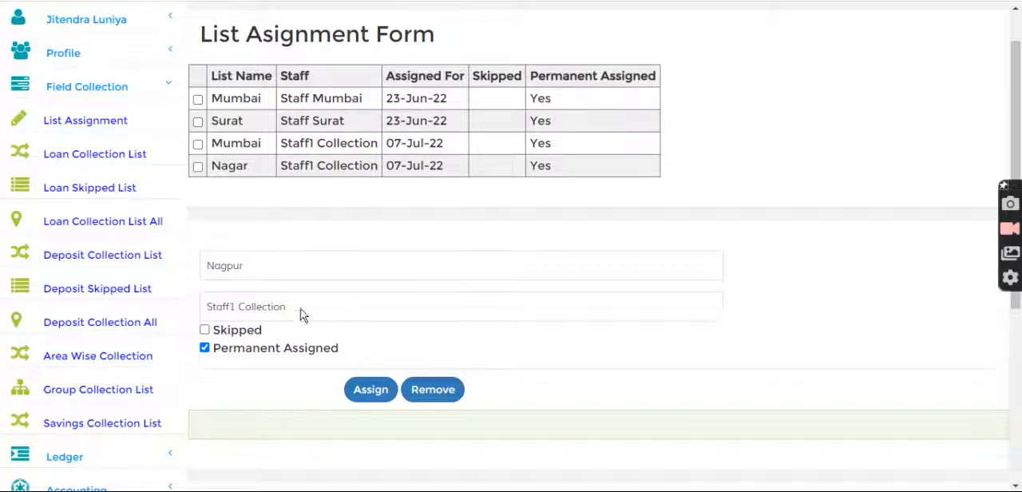
{"action": "left_click", "coordinate": [372, 391]}
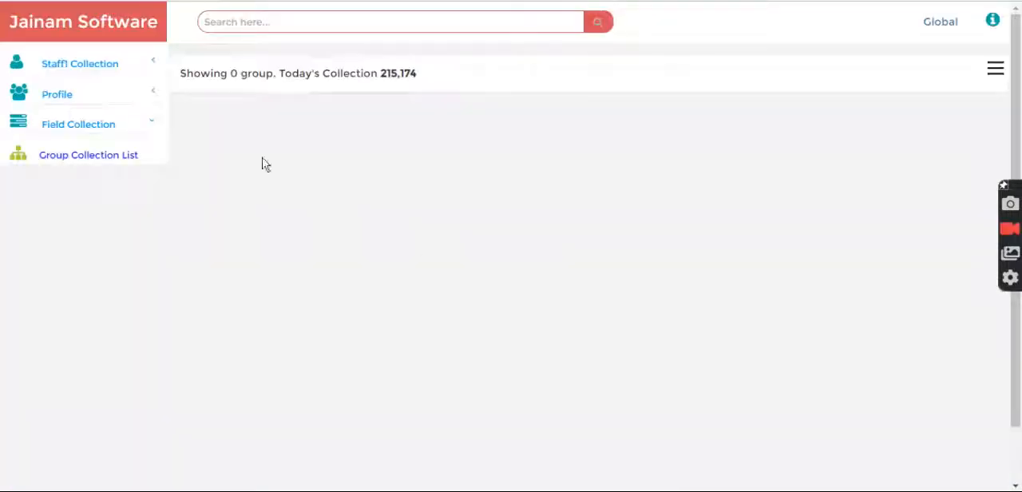
Reload the Group Collection List in the staff account and open Nagpur's member list to view their dues
{"action": "left_click", "coordinate": [98, 167]}
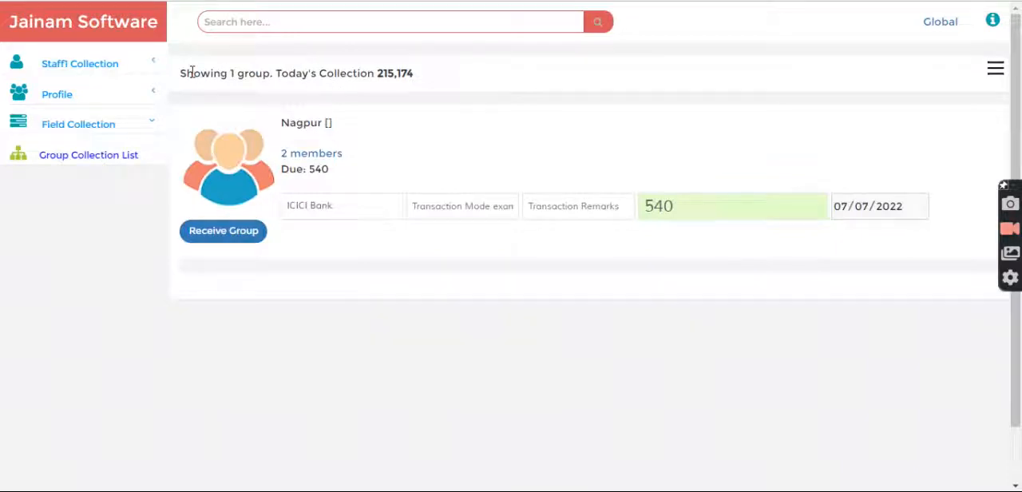
{"action": "left_click_drag", "start_coordinate": [184, 72], "coordinate": [431, 72]}
{"action": "left_click", "coordinate": [377, 123]}
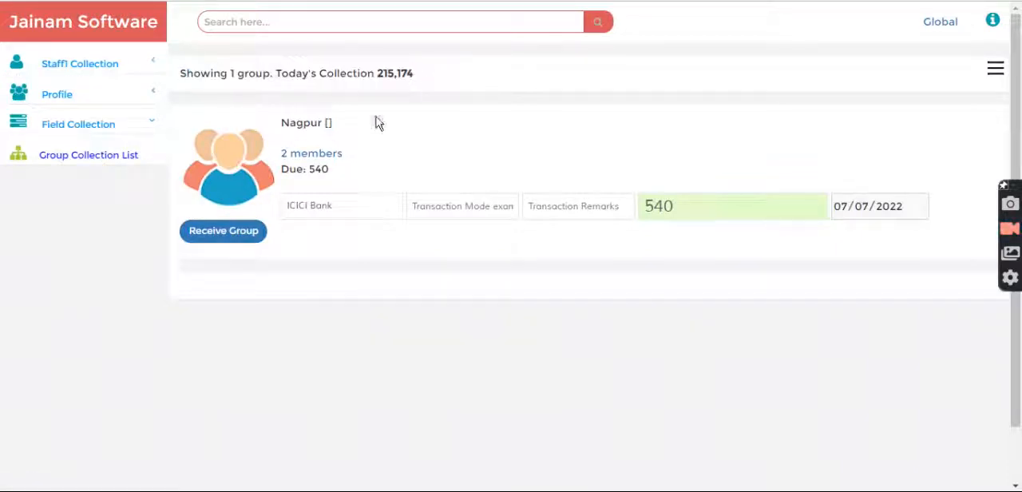
{"action": "left_click", "coordinate": [307, 157]}
{"action": "scroll", "coordinate": [311, 194], "scroll_direction": "down", "scroll_amount": 4}
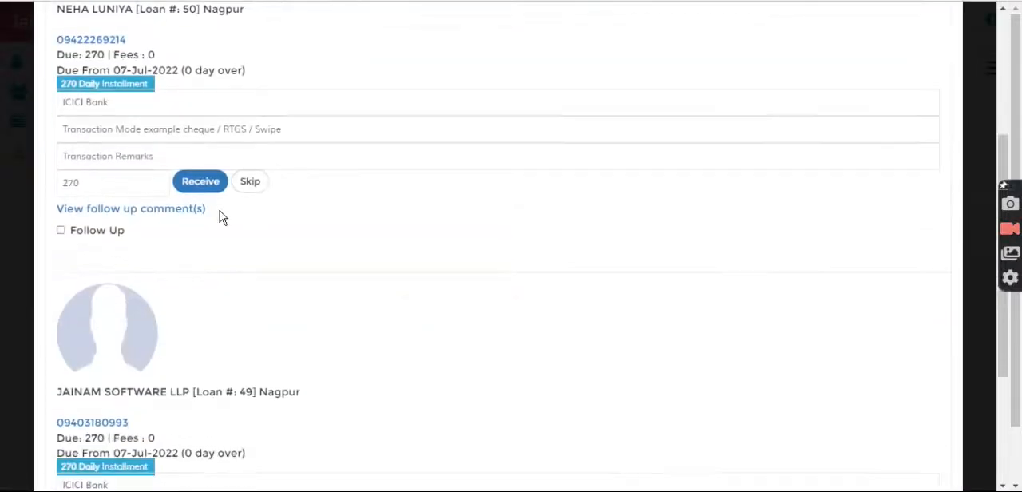
Review the installment amount of each member in Nagpur's member list and close the list
{"action": "left_click_drag", "start_coordinate": [127, 181], "coordinate": [45, 173]}
{"action": "left_click", "coordinate": [263, 240]}
{"action": "scroll", "coordinate": [274, 258], "scroll_direction": "down", "scroll_amount": 3}
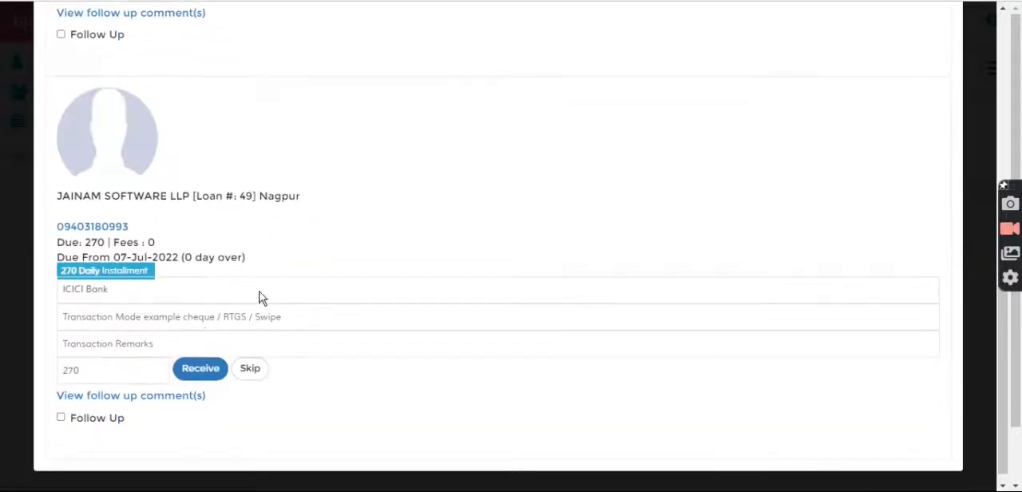
{"action": "left_click_drag", "start_coordinate": [108, 364], "coordinate": [57, 367]}
{"action": "left_click", "coordinate": [271, 168]}
{"action": "scroll", "coordinate": [280, 156], "scroll_direction": "up", "scroll_amount": 5}
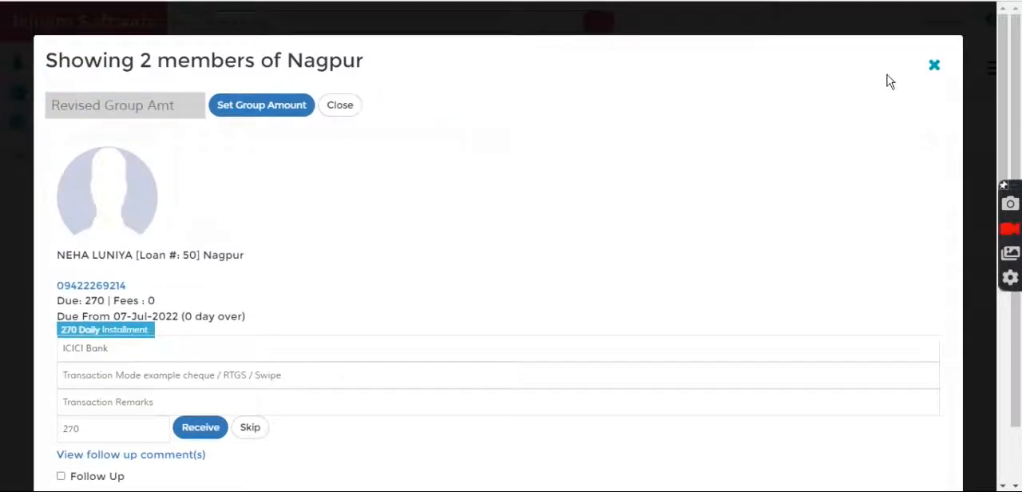
{"action": "left_click", "coordinate": [934, 65]}
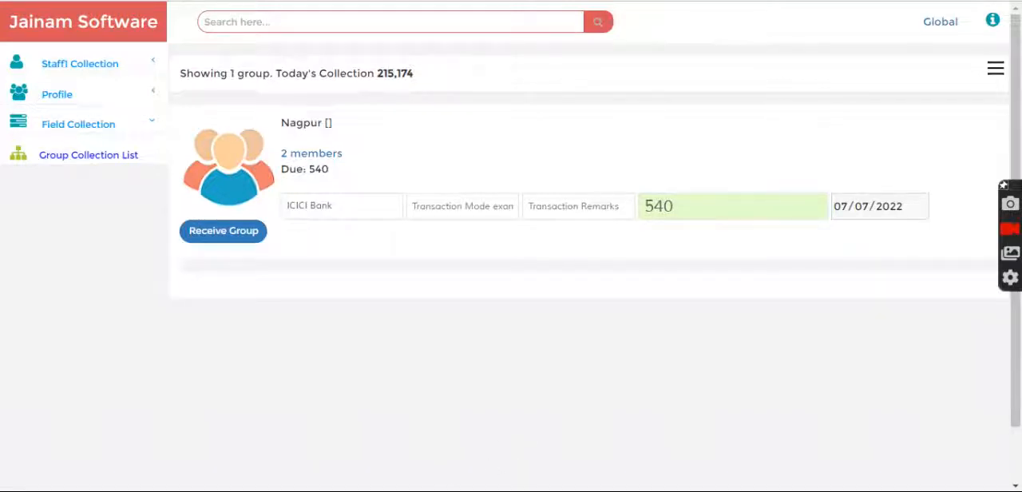
Switch to the admin account and open the creation form for a new setting under Master Setup
{"action": "mouse_move", "coordinate": [458, 490]}
{"action": "left_click", "coordinate": [450, 410]}
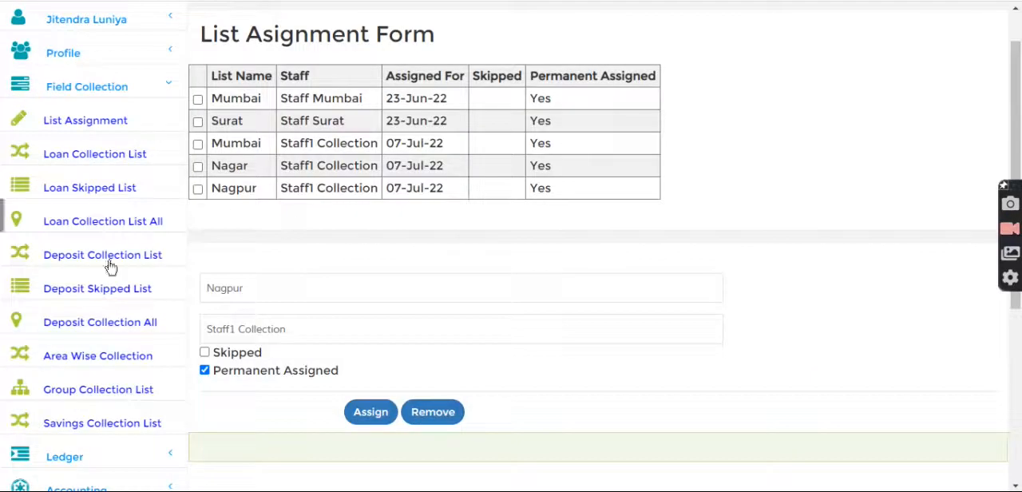
{"action": "scroll", "coordinate": [46, 348], "scroll_direction": "down", "scroll_amount": 1}
{"action": "scroll", "coordinate": [48, 352], "scroll_direction": "down", "scroll_amount": 3}
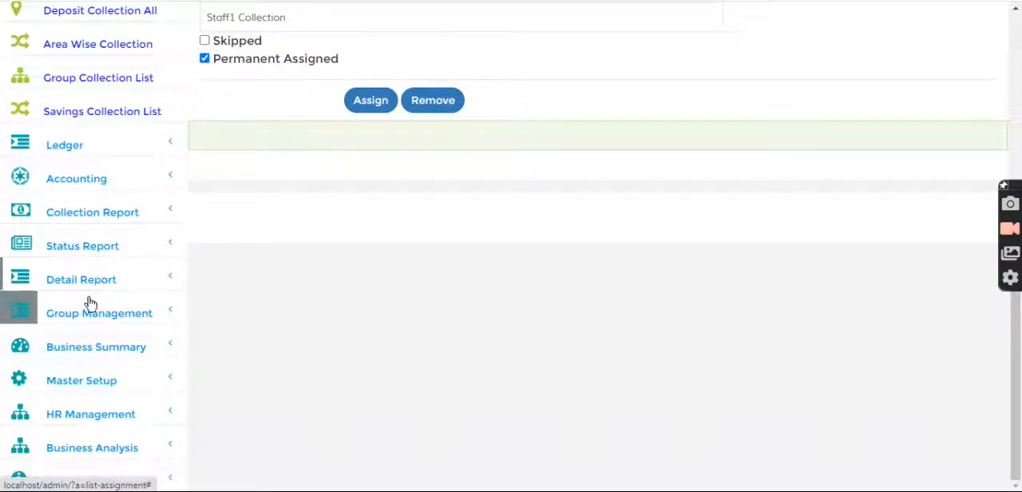
{"action": "left_click", "coordinate": [74, 382]}
{"action": "scroll", "coordinate": [75, 388], "scroll_direction": "down", "scroll_amount": 5}
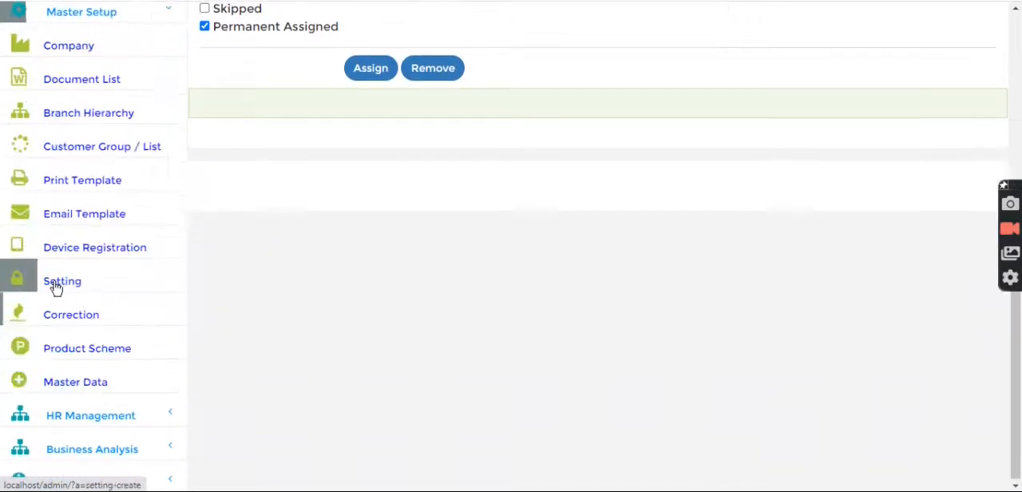
{"action": "left_click", "coordinate": [56, 286]}
{"action": "left_click", "coordinate": [468, 91]}
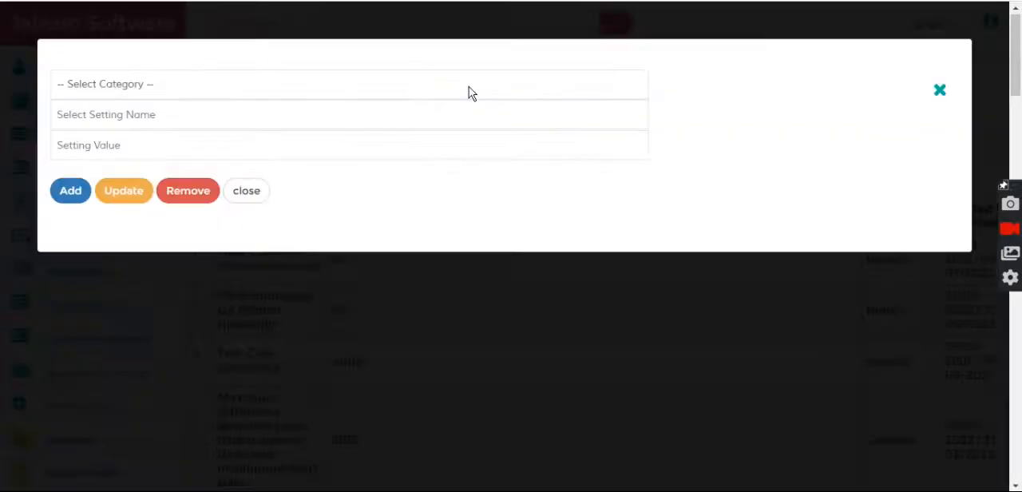
Search the setting names for "hist" and "old", and clear the search text
{"action": "left_click", "coordinate": [228, 117]}
{"action": "type", "text": "hi"}
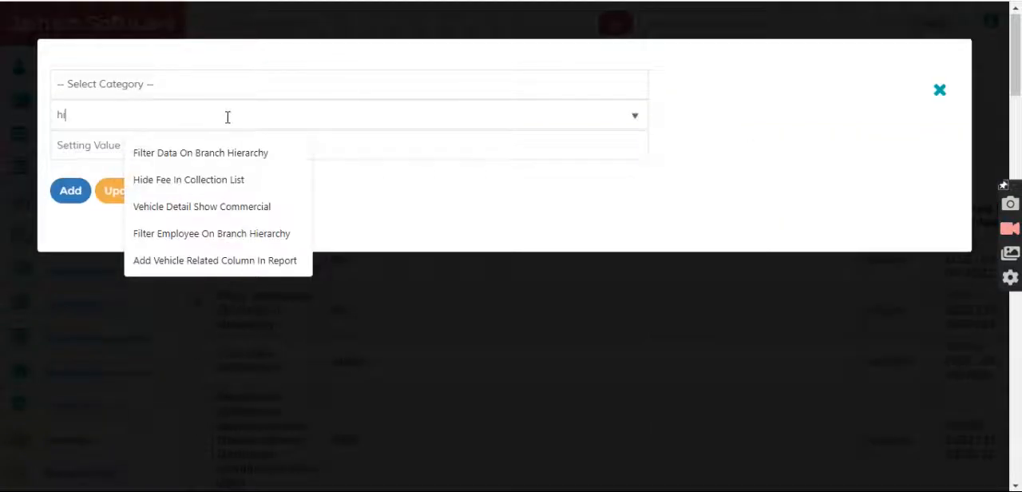
{"action": "type", "text": "st"}
{"action": "key", "text": "ctrl+a"}
{"action": "type", "text": "old"}
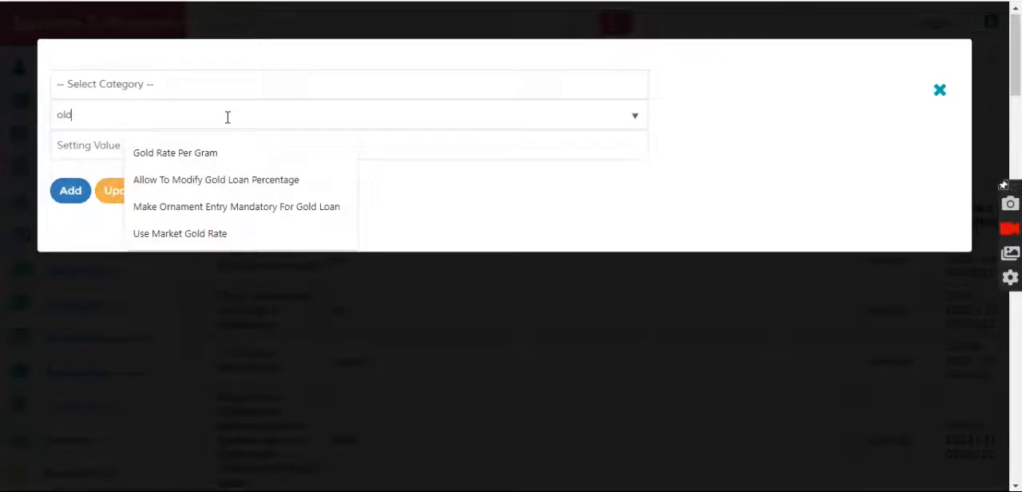
{"action": "key", "text": "ctrl+a"}
{"action": "key", "text": "BackSpace"}
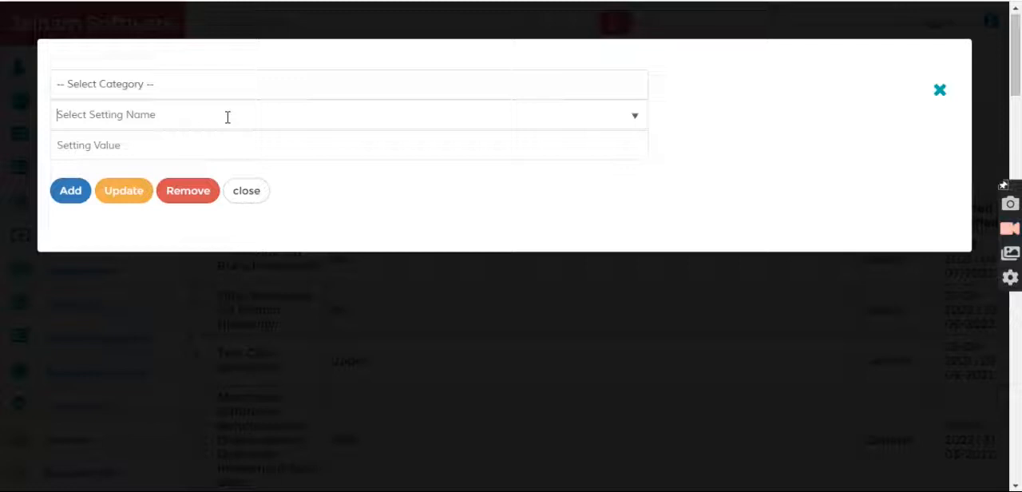
Search the setting names for "date" and "back" to look for a back-date option
{"action": "type", "text": "date"}
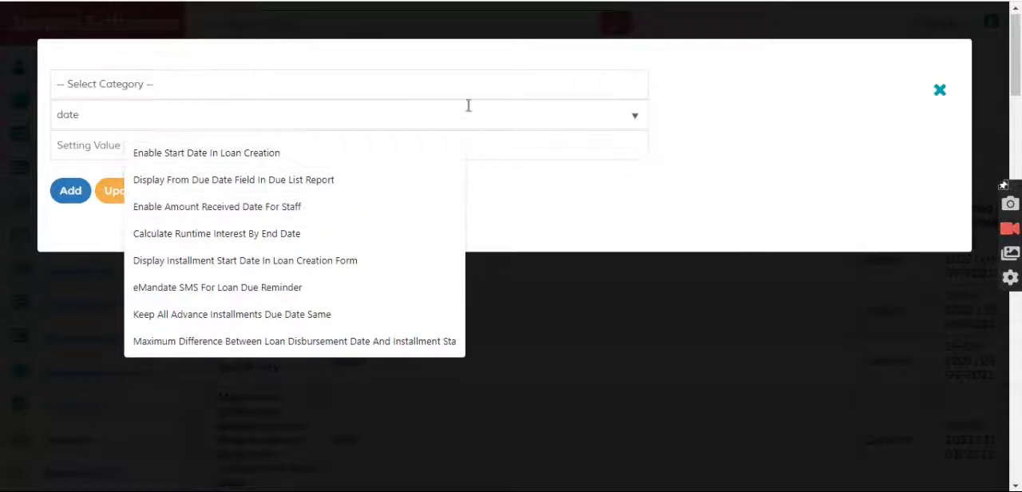
{"action": "key", "text": "ctrl+a"}
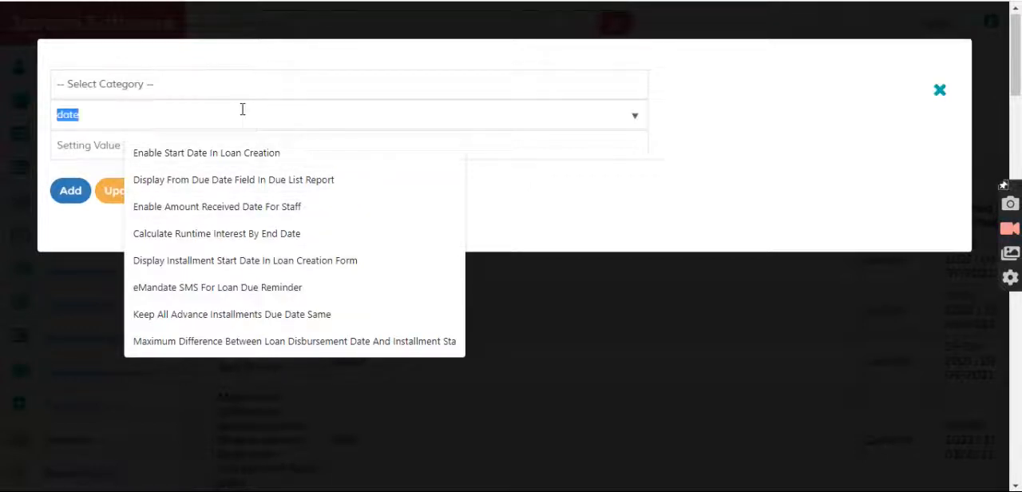
{"action": "type", "text": "back"}
{"action": "key", "text": "BackSpace"}
{"action": "key", "text": "BackSpace"}
{"action": "key", "text": "BackSpace"}
{"action": "key", "text": "BackSpace"}
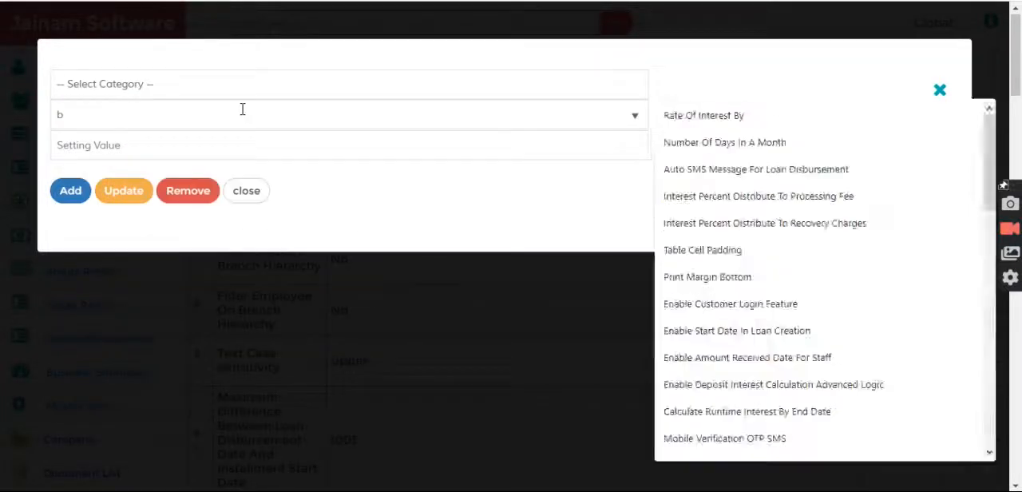
Search "date" again, select Enable Amount Received Date For Staff to read its description, and close the form without adding it
{"action": "type", "text": "date"}
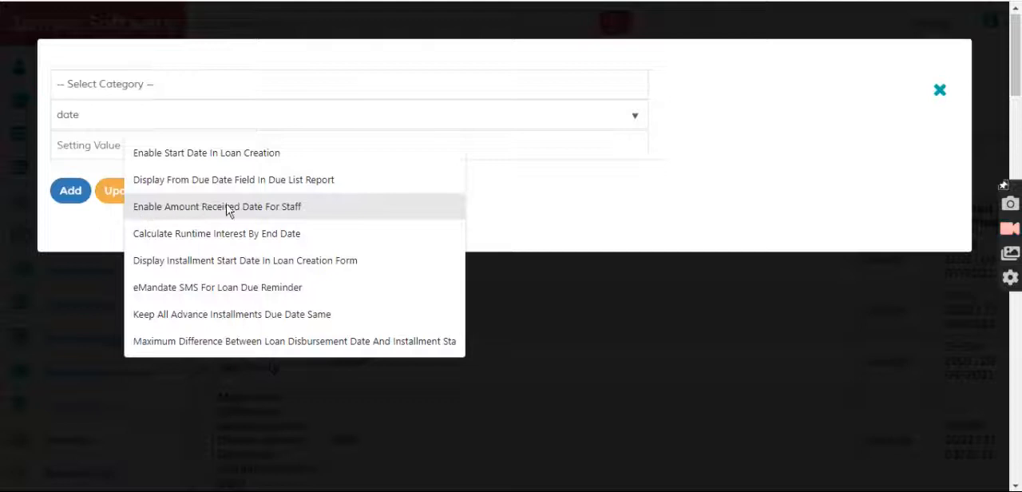
{"action": "left_click", "coordinate": [295, 211]}
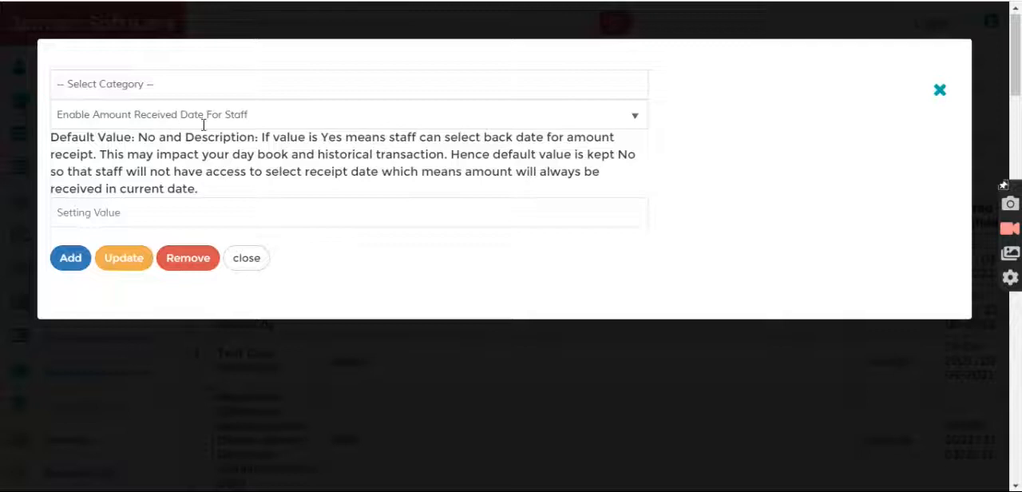
{"action": "left_click", "coordinate": [940, 89]}
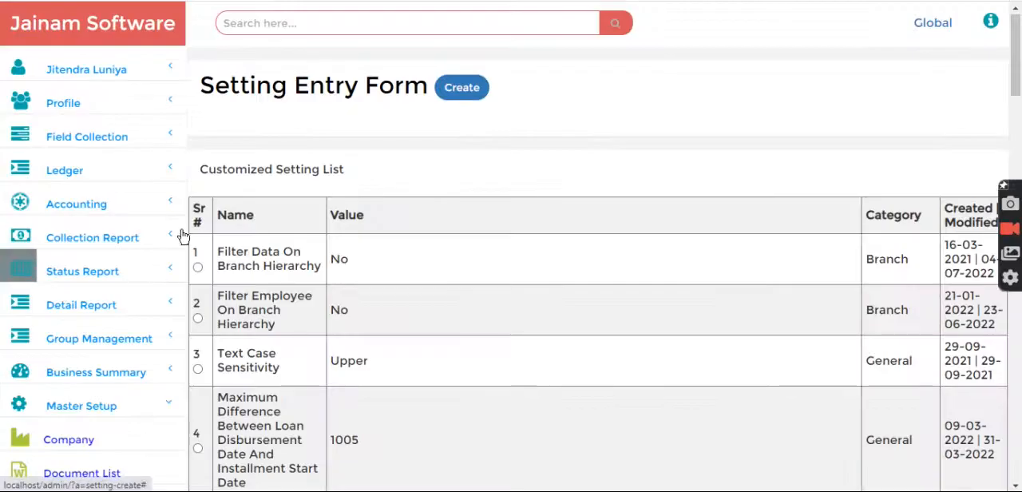
Open the Access Control List under HR Management
{"action": "scroll", "coordinate": [152, 272], "scroll_direction": "down", "scroll_amount": 3}
{"action": "scroll", "coordinate": [164, 187], "scroll_direction": "up", "scroll_amount": 2}
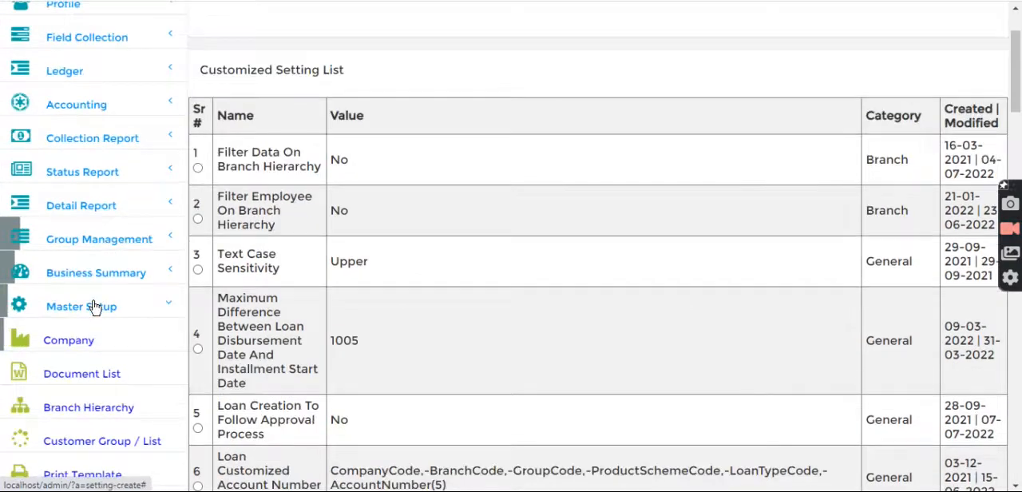
{"action": "scroll", "coordinate": [95, 307], "scroll_direction": "down", "scroll_amount": 1}
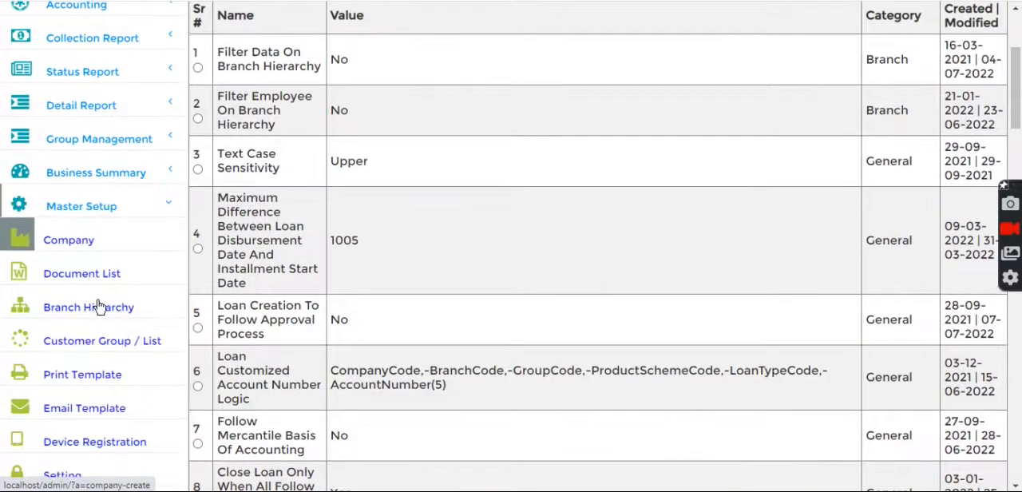
{"action": "left_click", "coordinate": [94, 204]}
{"action": "scroll", "coordinate": [91, 192], "scroll_direction": "down", "scroll_amount": 1}
{"action": "left_click", "coordinate": [91, 189]}
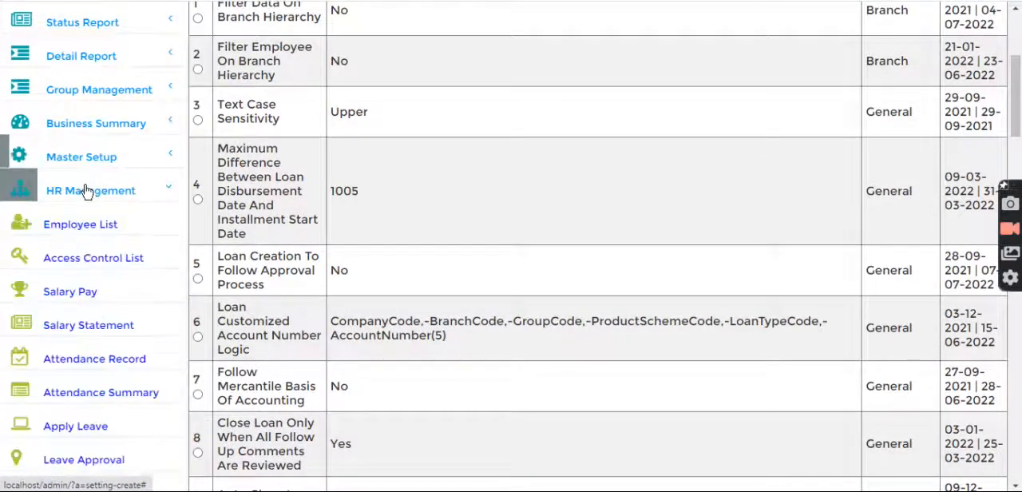
{"action": "left_click", "coordinate": [80, 265]}
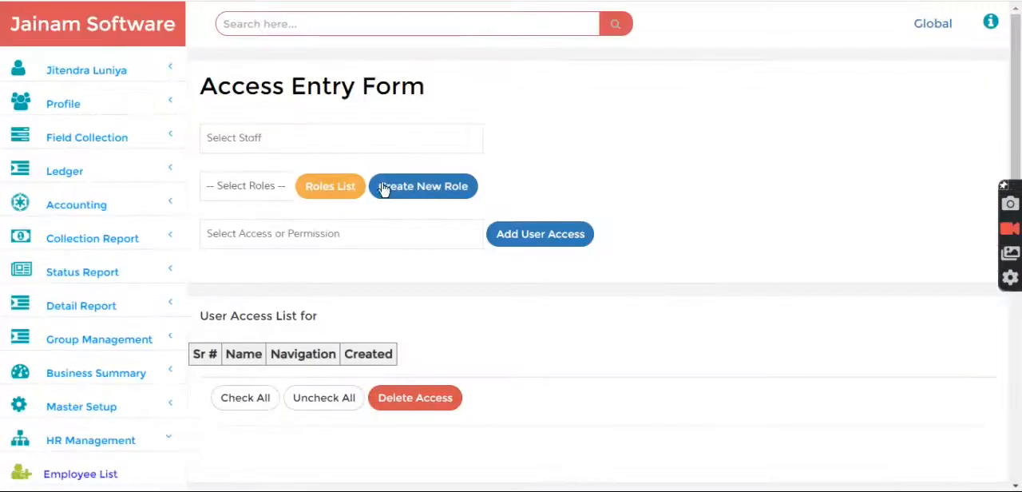
Select Staff1 Collection and the Allow Back Dated Entry permission in the access form, and review the staff's current access list
{"action": "left_click", "coordinate": [305, 141]}
{"action": "type", "text": "sta"}
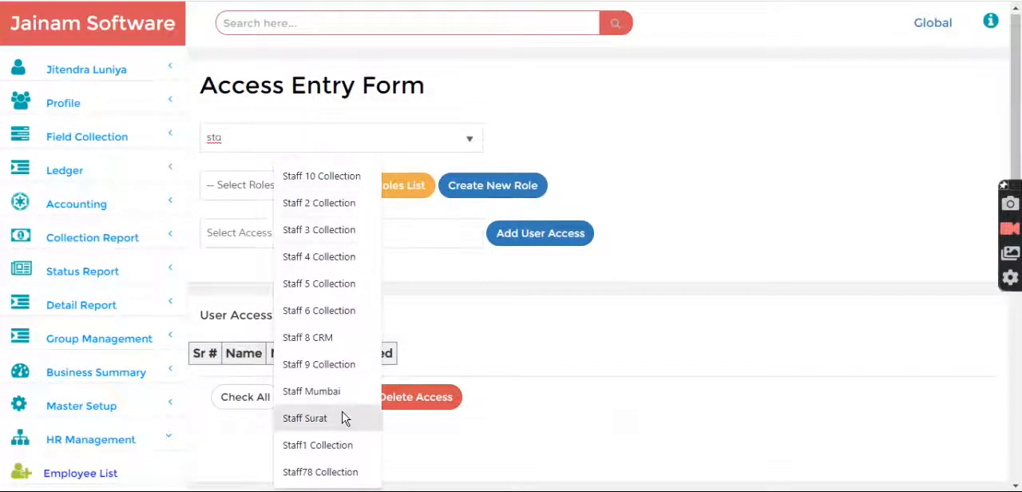
{"action": "left_click", "coordinate": [338, 446]}
{"action": "left_click", "coordinate": [339, 236]}
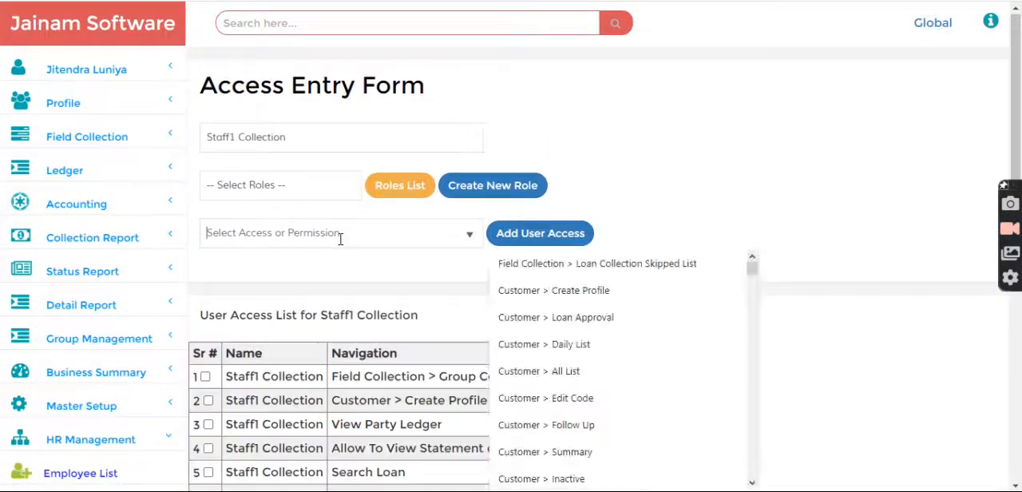
{"action": "type", "text": "date"}
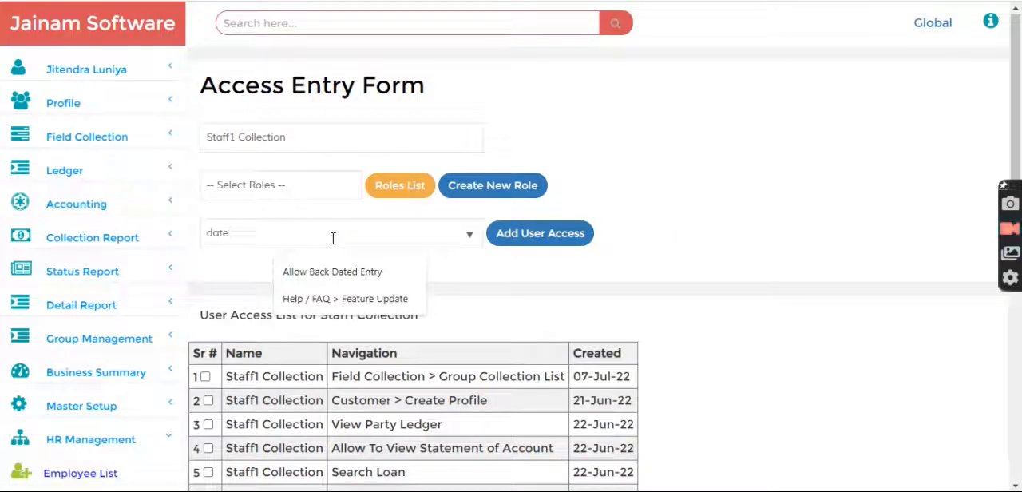
{"action": "left_click", "coordinate": [343, 276]}
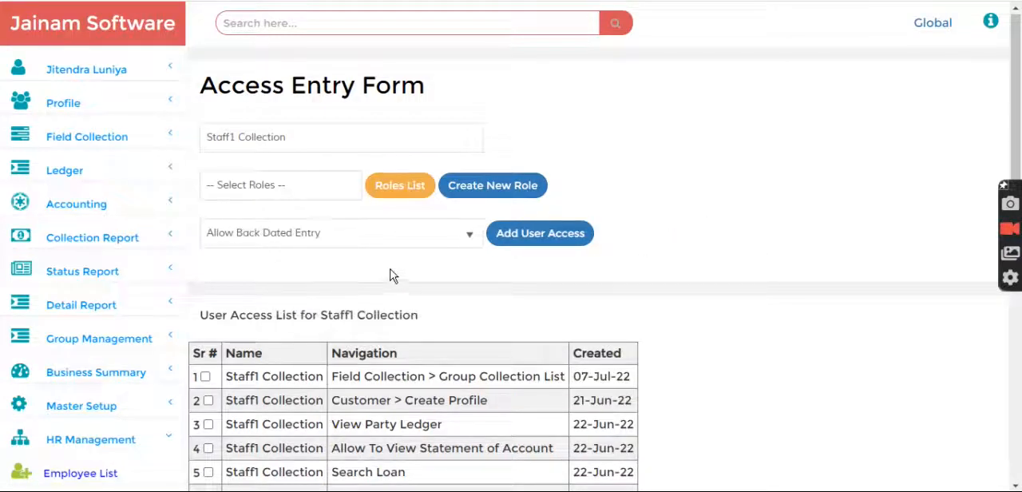
{"action": "key", "text": "Tab"}
{"action": "scroll", "coordinate": [413, 276], "scroll_direction": "down", "scroll_amount": 3}
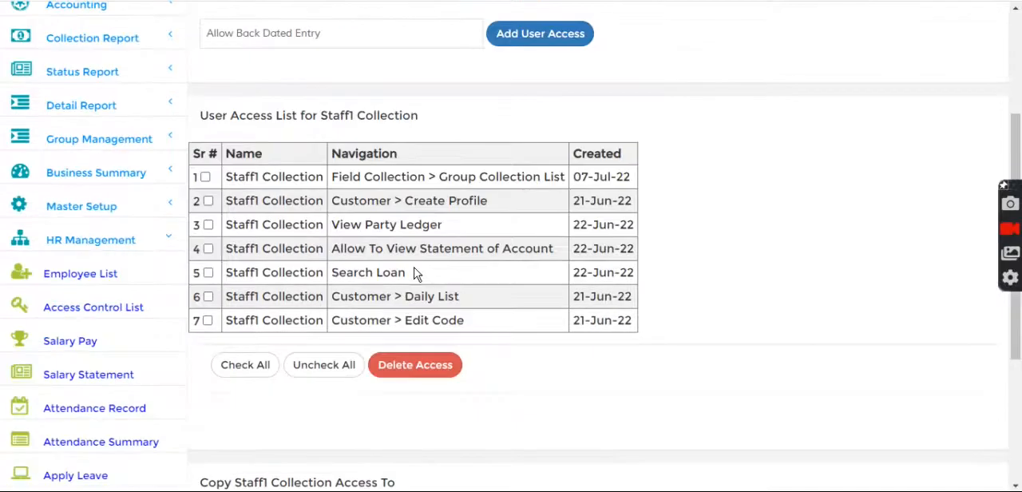
{"action": "scroll", "coordinate": [554, 209], "scroll_direction": "up", "scroll_amount": 2}
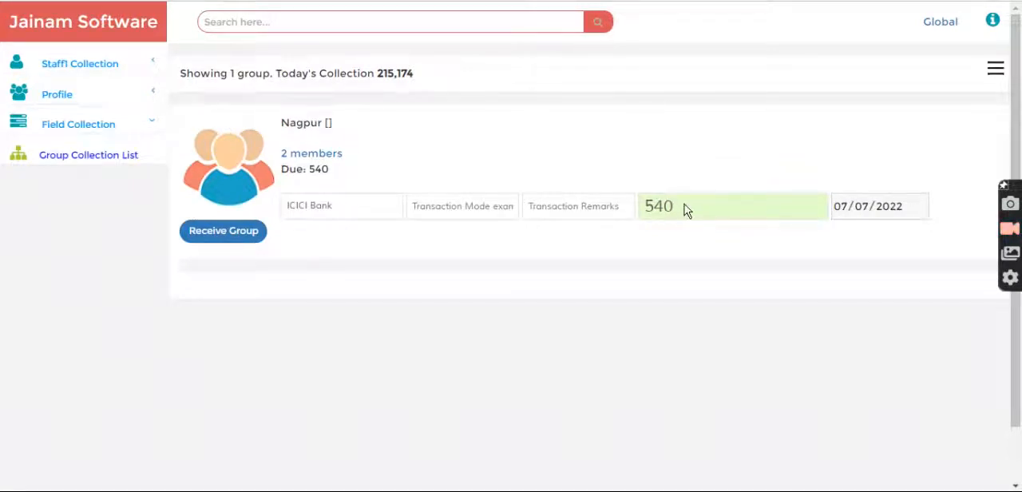
Return to the staff account, check Nagpur's group collection amount, review its members' dues, and close the member list
{"action": "left_click_drag", "start_coordinate": [647, 214], "coordinate": [675, 213]}
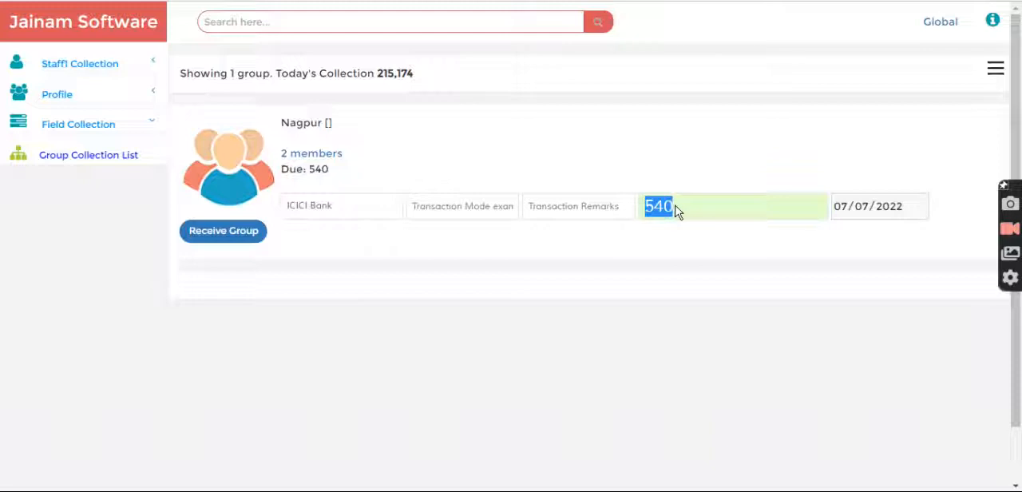
{"action": "left_click", "coordinate": [640, 174]}
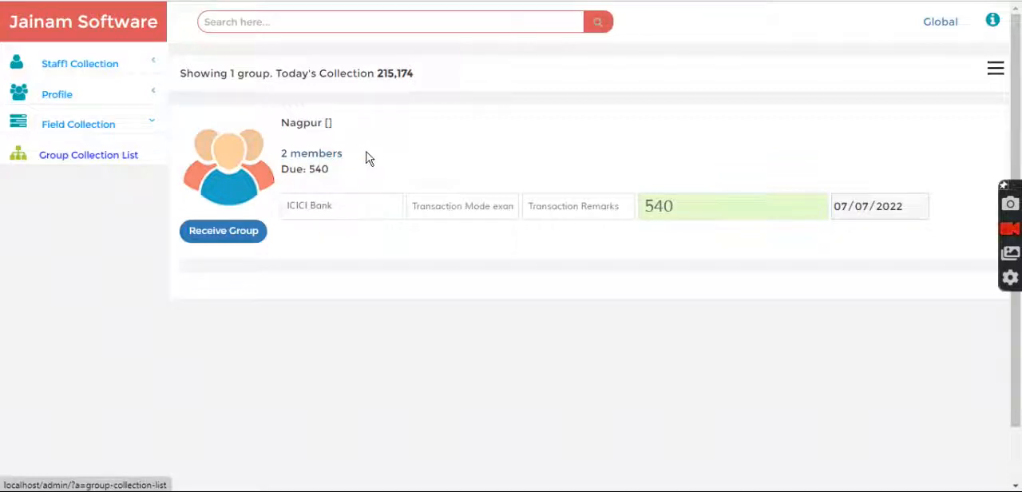
{"action": "left_click", "coordinate": [307, 154]}
{"action": "scroll", "coordinate": [155, 249], "scroll_direction": "down", "scroll_amount": 2}
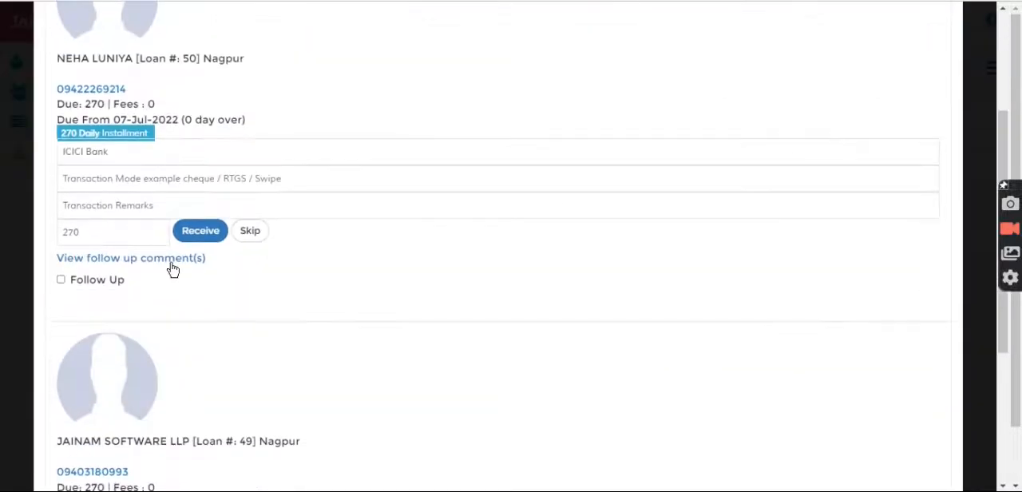
{"action": "scroll", "coordinate": [207, 200], "scroll_direction": "up", "scroll_amount": 2}
{"action": "left_click_drag", "start_coordinate": [165, 154], "coordinate": [285, 171]}
{"action": "left_click", "coordinate": [302, 177]}
{"action": "scroll", "coordinate": [302, 177], "scroll_direction": "up", "scroll_amount": 2}
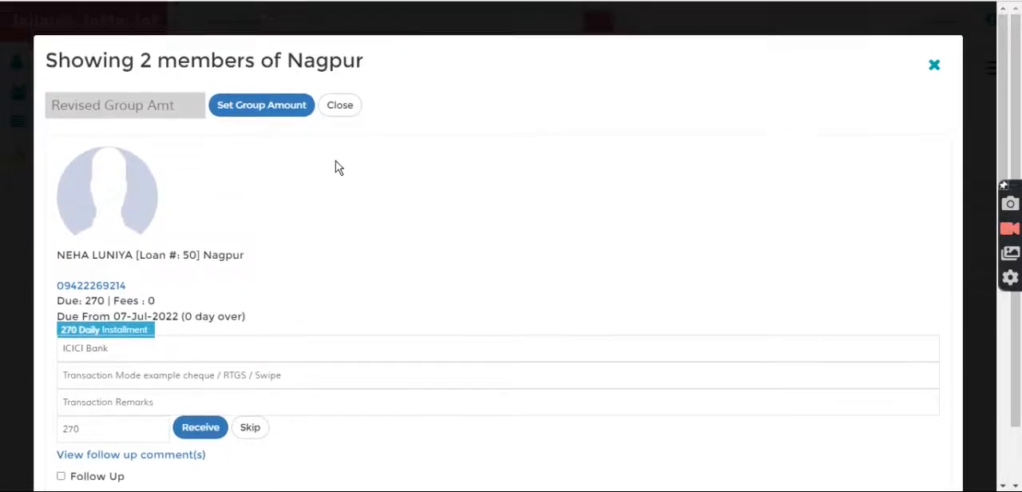
{"action": "left_click", "coordinate": [935, 69]}
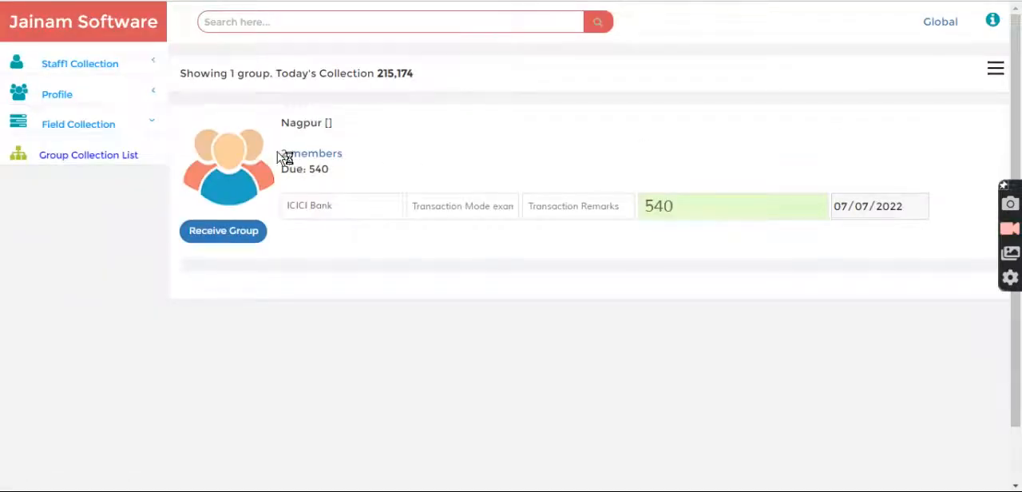
Reopen Nagpur's member list to examine the members' individual amounts and the revised group amount field
{"action": "left_click_drag", "start_coordinate": [349, 153], "coordinate": [279, 157]}
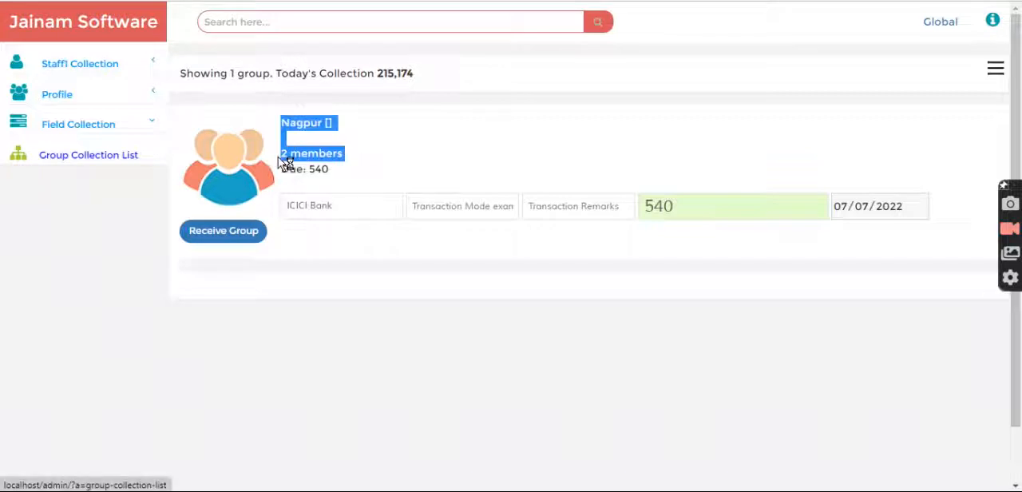
{"action": "left_click", "coordinate": [396, 153]}
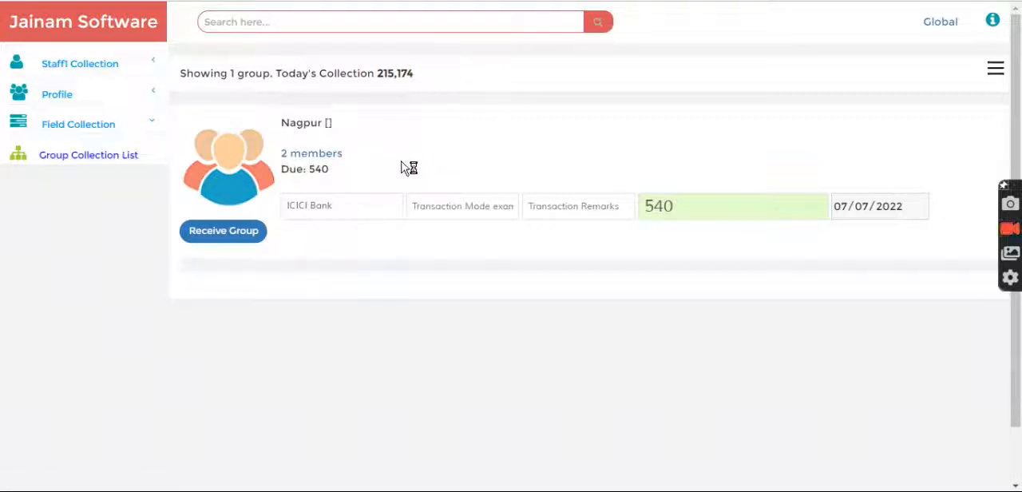
{"action": "left_click", "coordinate": [314, 153]}
{"action": "scroll", "coordinate": [251, 354], "scroll_direction": "down", "scroll_amount": 2}
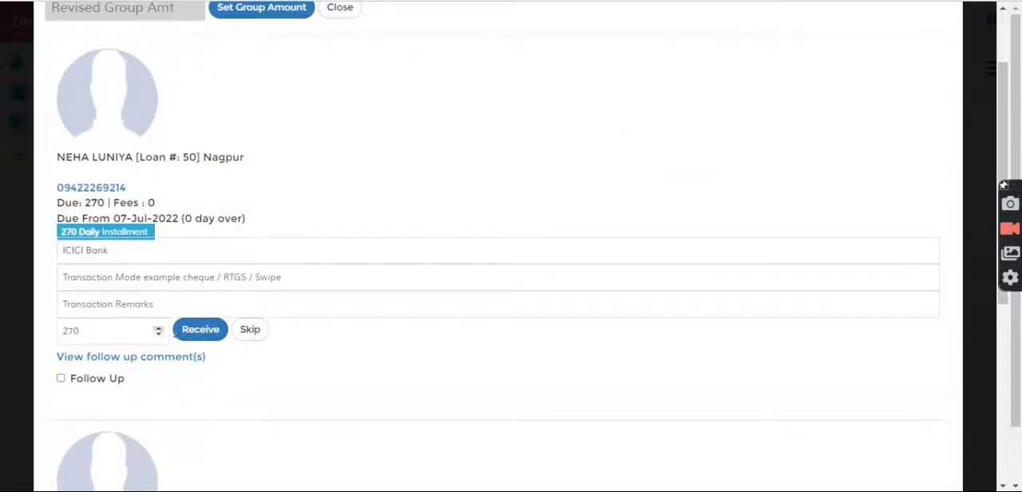
{"action": "scroll", "coordinate": [219, 217], "scroll_direction": "up", "scroll_amount": 2}
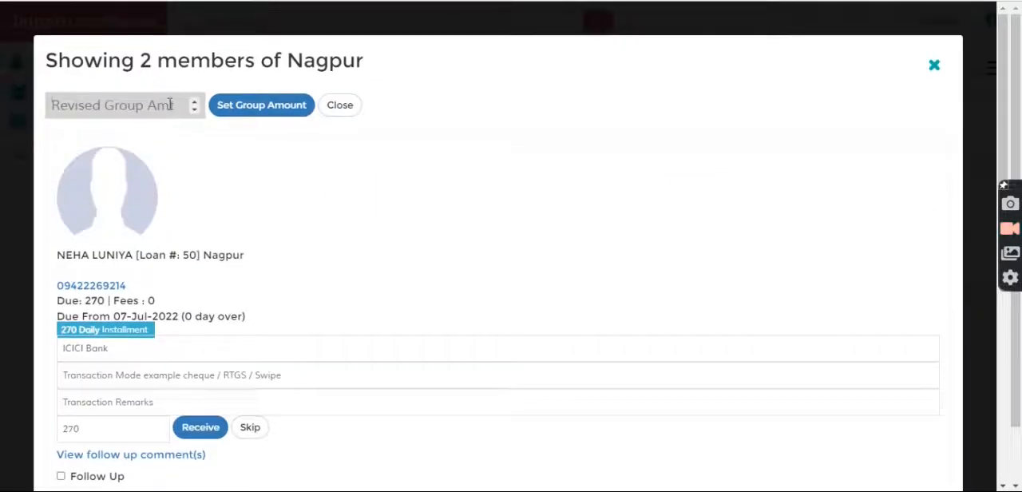
Set Nagpur's revised group amount to 200, confirm receiving 100 per loan, close the member list, and check the group amount
{"action": "type", "text": "200"}
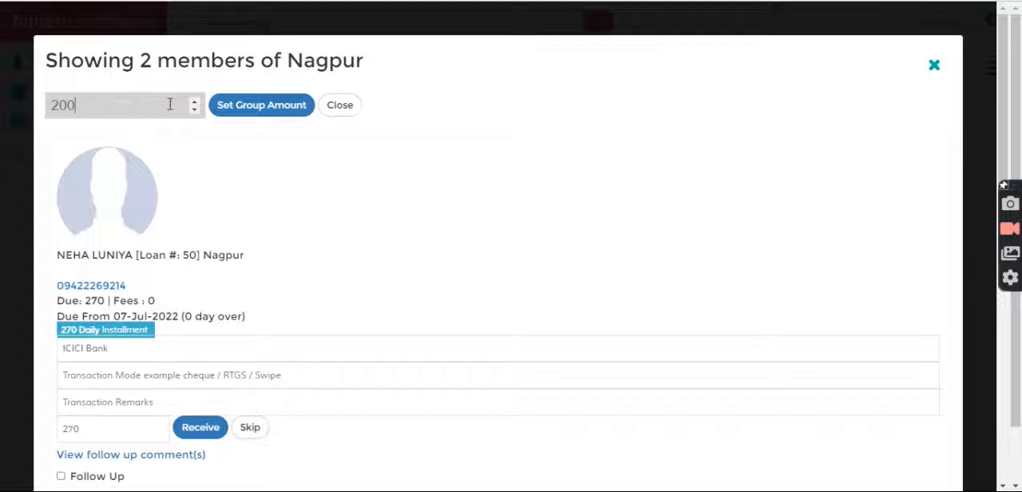
{"action": "left_click", "coordinate": [254, 105]}
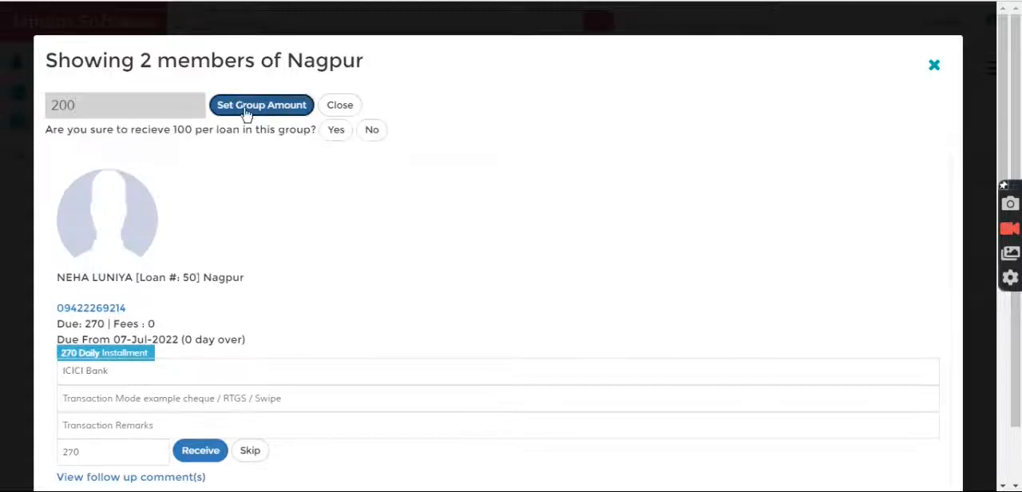
{"action": "left_click_drag", "start_coordinate": [35, 134], "coordinate": [297, 134]}
{"action": "left_click", "coordinate": [338, 133]}
{"action": "left_click", "coordinate": [338, 134]}
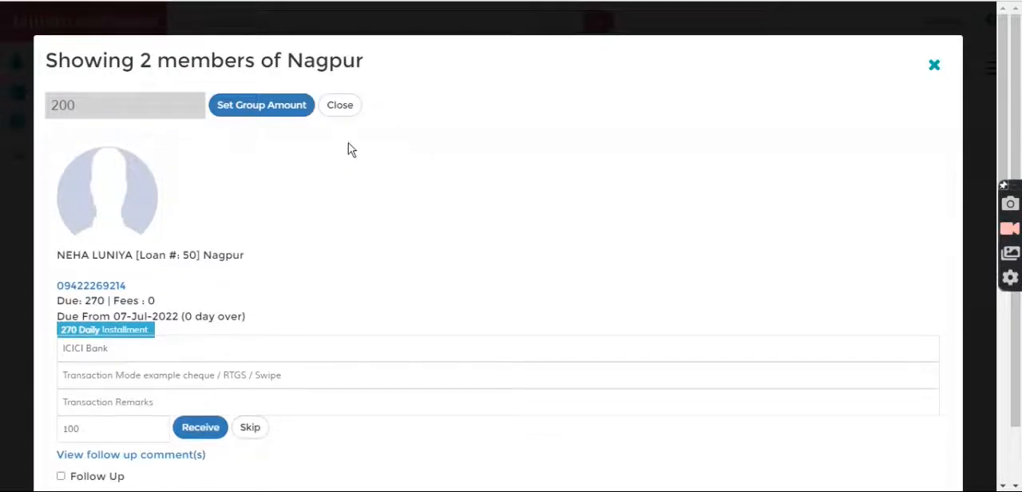
{"action": "left_click", "coordinate": [342, 112]}
{"action": "left_click_drag", "start_coordinate": [675, 214], "coordinate": [650, 218]}
{"action": "left_click", "coordinate": [620, 164]}
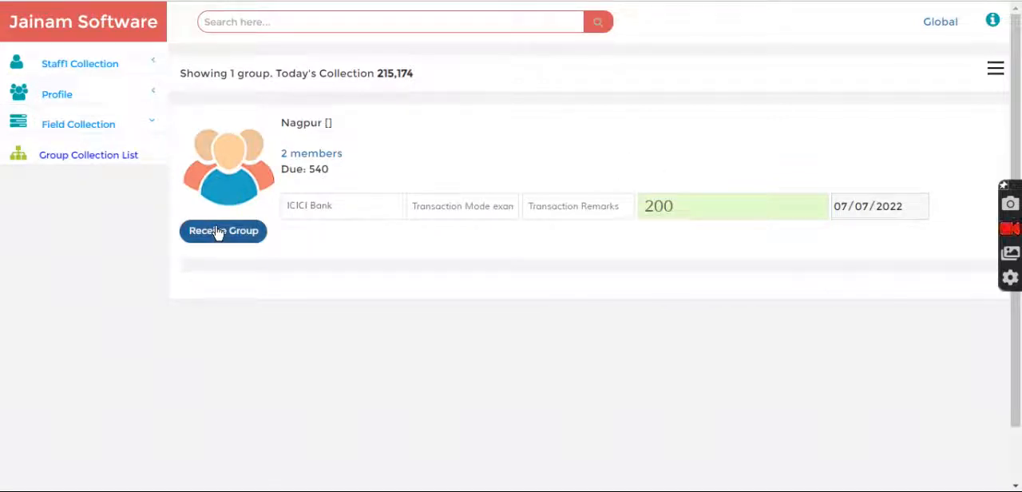
Reopen Nagpur's member list and examine each member's revised collection amount and the revised group amount
{"action": "left_click", "coordinate": [307, 155]}
{"action": "scroll", "coordinate": [212, 331], "scroll_direction": "down", "scroll_amount": 3}
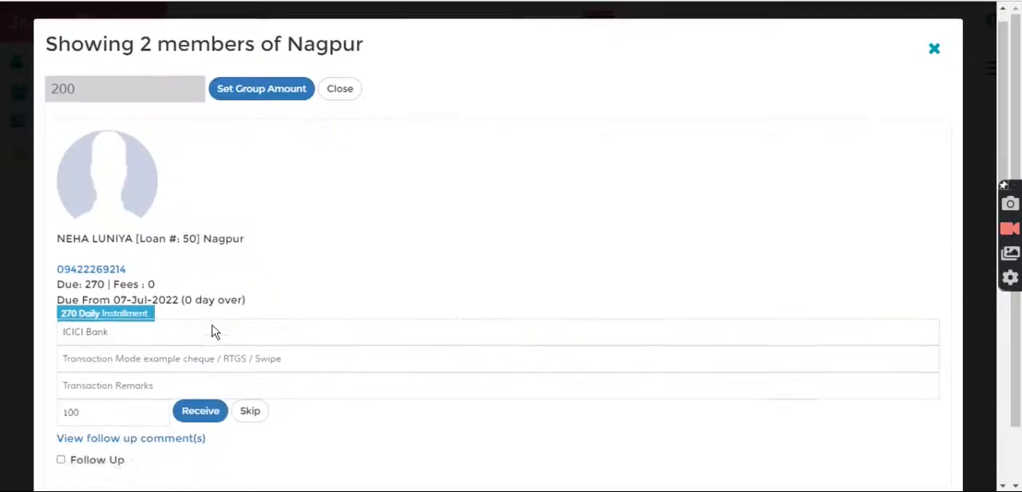
{"action": "double_click", "coordinate": [62, 283]}
{"action": "scroll", "coordinate": [130, 343], "scroll_direction": "down", "scroll_amount": 4}
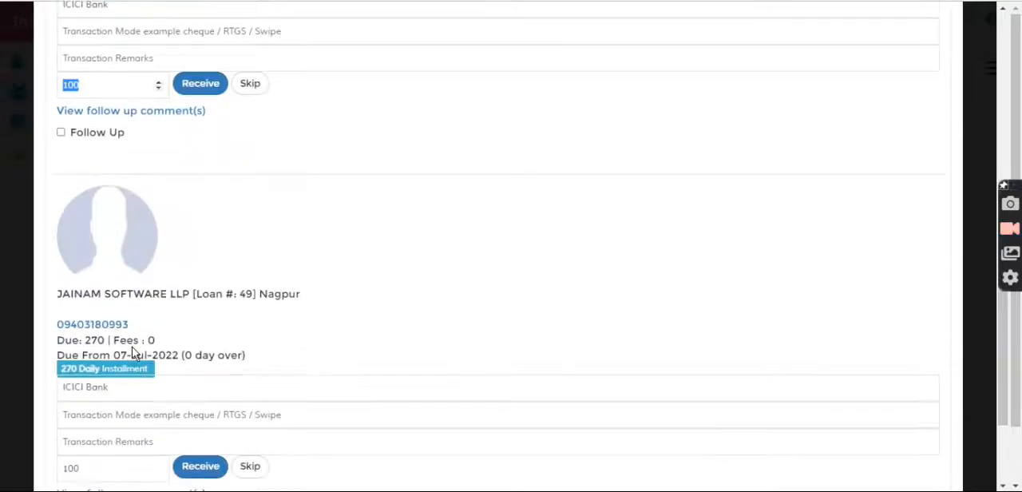
{"action": "left_click_drag", "start_coordinate": [90, 355], "coordinate": [46, 356]}
{"action": "scroll", "coordinate": [500, 164], "scroll_direction": "up", "scroll_amount": 6}
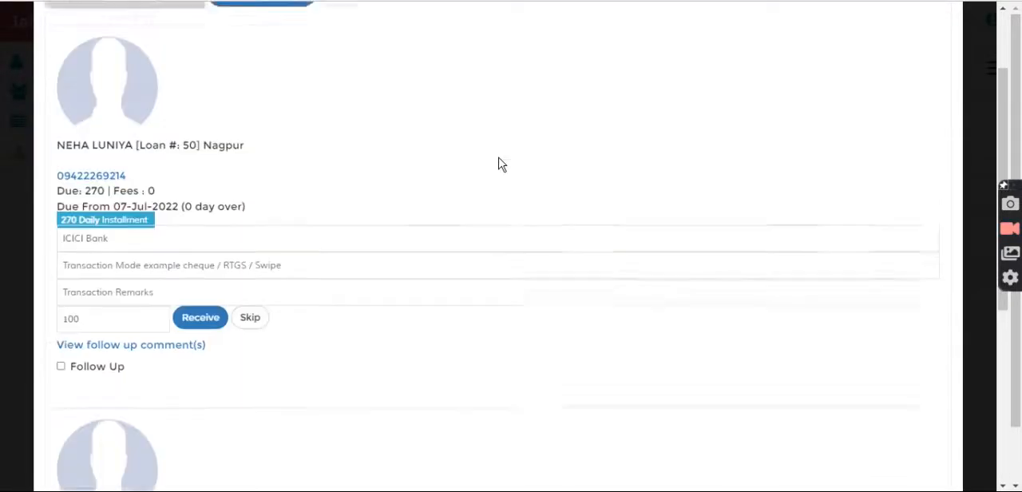
{"action": "left_click_drag", "start_coordinate": [87, 110], "coordinate": [47, 110]}
{"action": "left_click", "coordinate": [190, 146]}
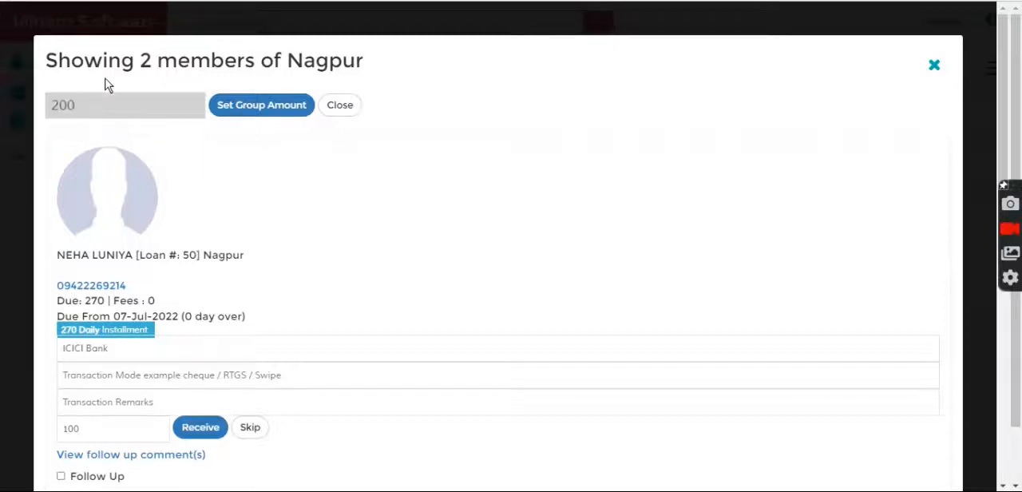
{"action": "left_click_drag", "start_coordinate": [142, 59], "coordinate": [212, 61]}
{"action": "left_click", "coordinate": [333, 70]}
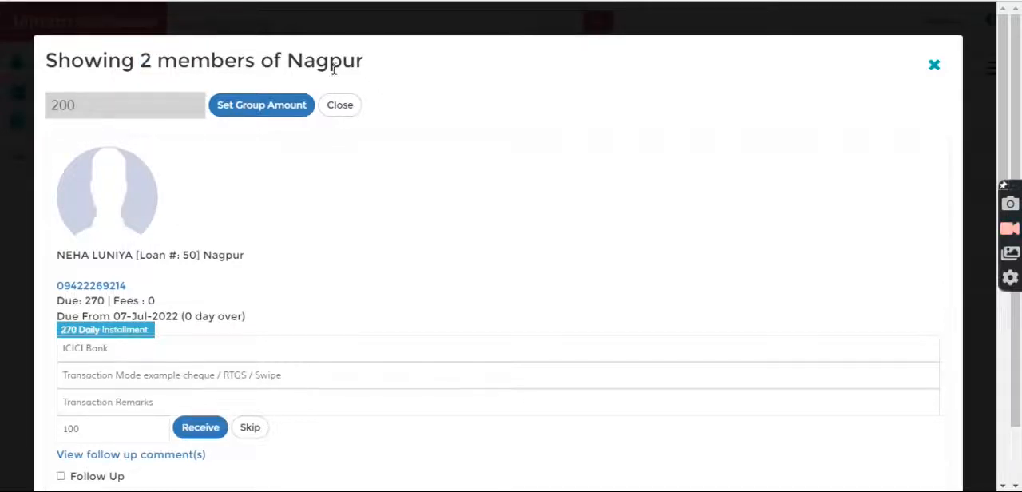
Close the member list, receive Nagpur's group collection of 200, and reload the group collection list
{"action": "left_click", "coordinate": [934, 64]}
{"action": "left_click", "coordinate": [213, 235]}
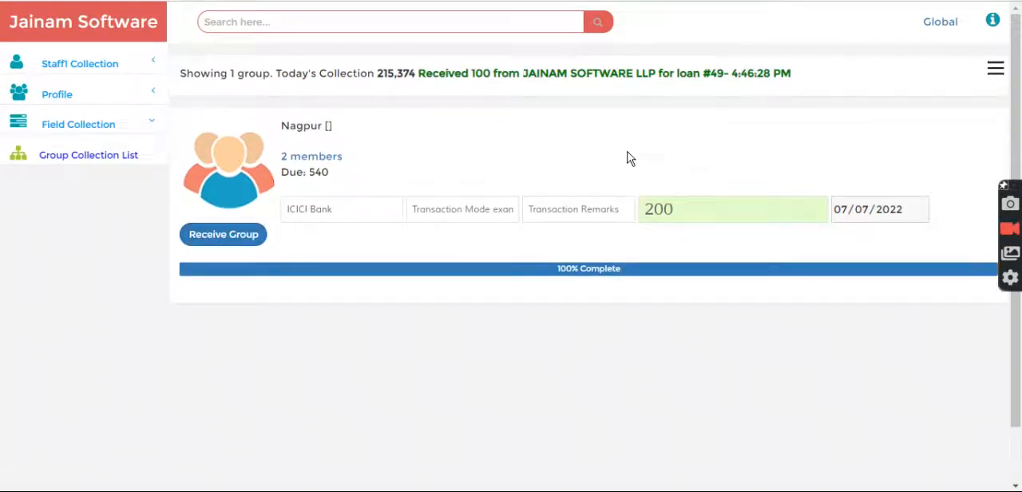
{"action": "left_click", "coordinate": [84, 157]}
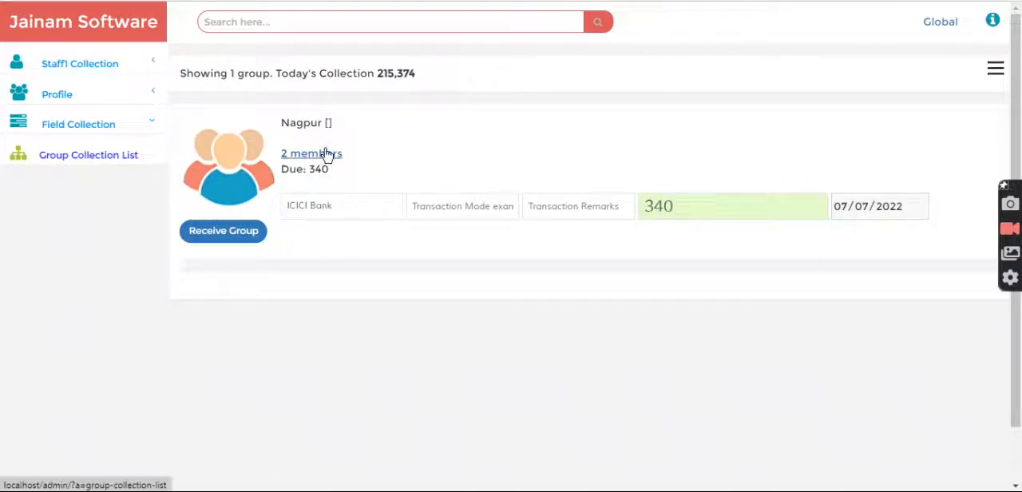
Check Nagpur's remaining group amount, receive the outstanding 340, and reload the group collection list
{"action": "left_click_drag", "start_coordinate": [691, 207], "coordinate": [632, 208]}
{"action": "left_click", "coordinate": [649, 167]}
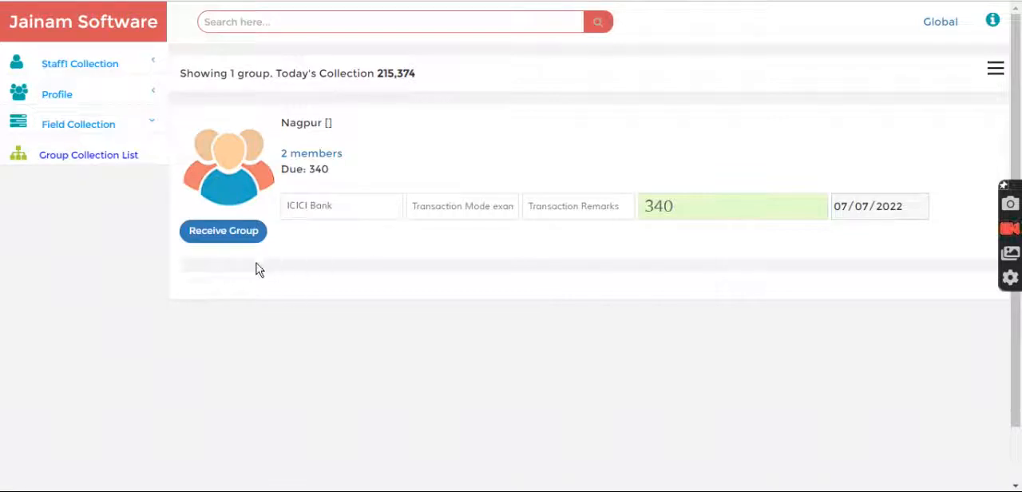
{"action": "left_click", "coordinate": [209, 236]}
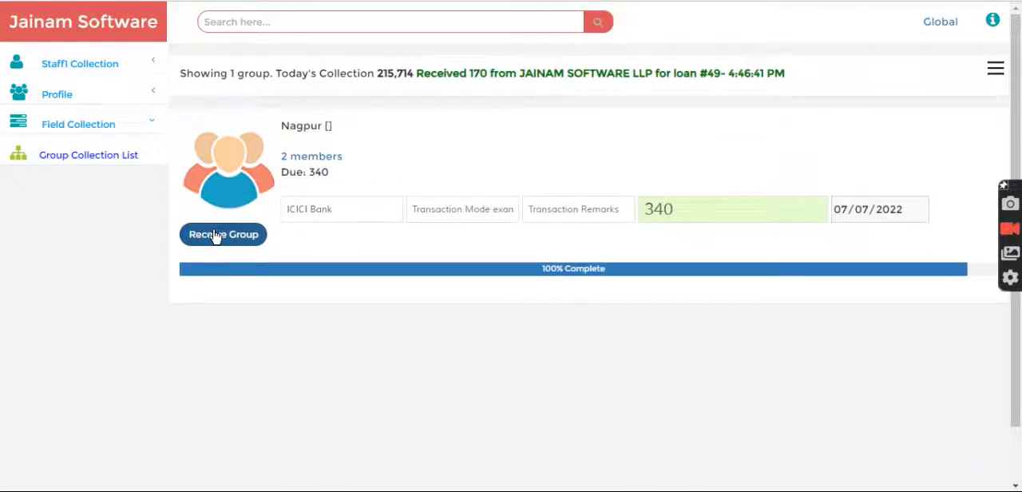
{"action": "left_click", "coordinate": [77, 153]}
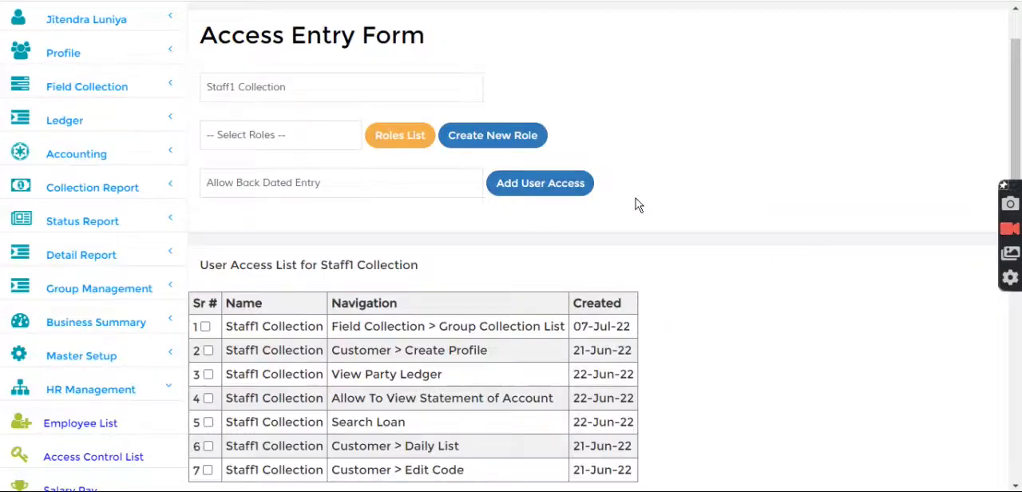
Switch to the admin account, search for the group with g-nagpur, and display its member list
{"action": "scroll", "coordinate": [615, 208], "scroll_direction": "up", "scroll_amount": 1}
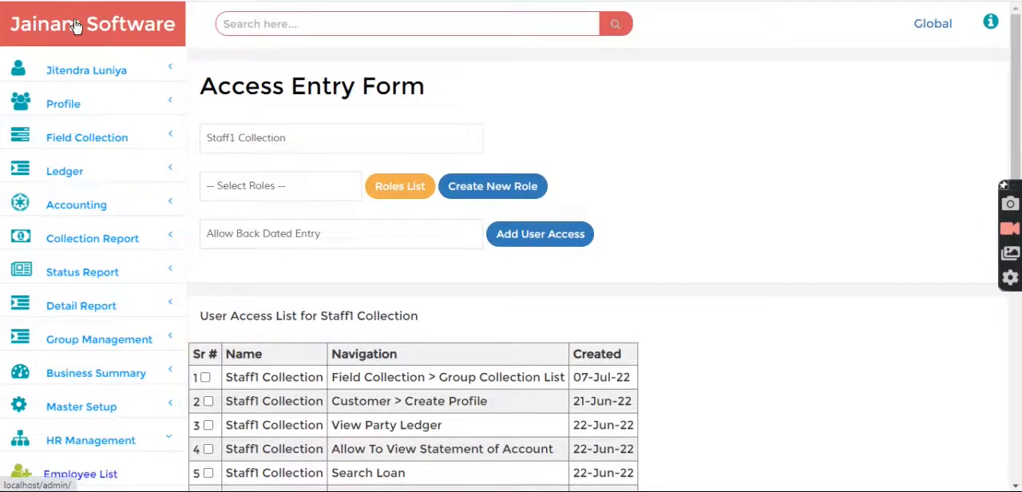
{"action": "left_click", "coordinate": [76, 26]}
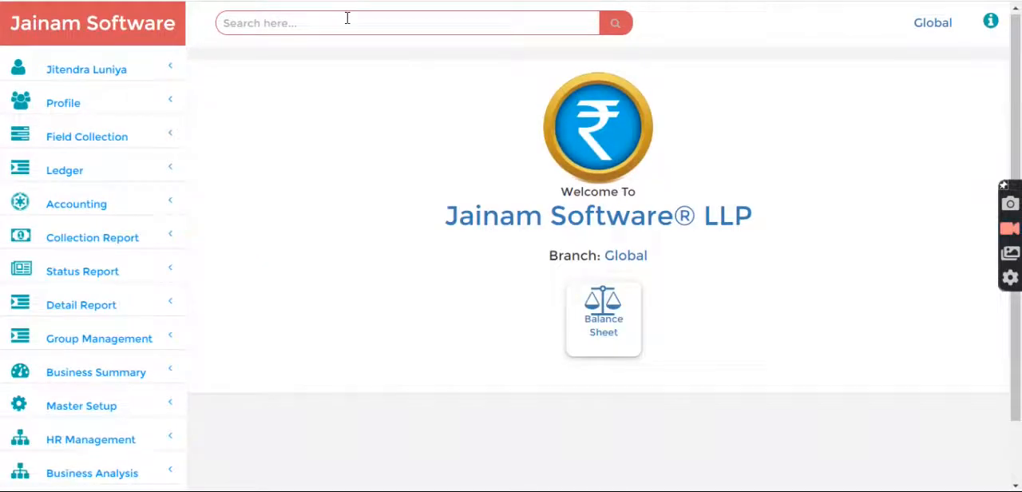
{"action": "left_click", "coordinate": [347, 19]}
{"action": "type", "text": "g-"}
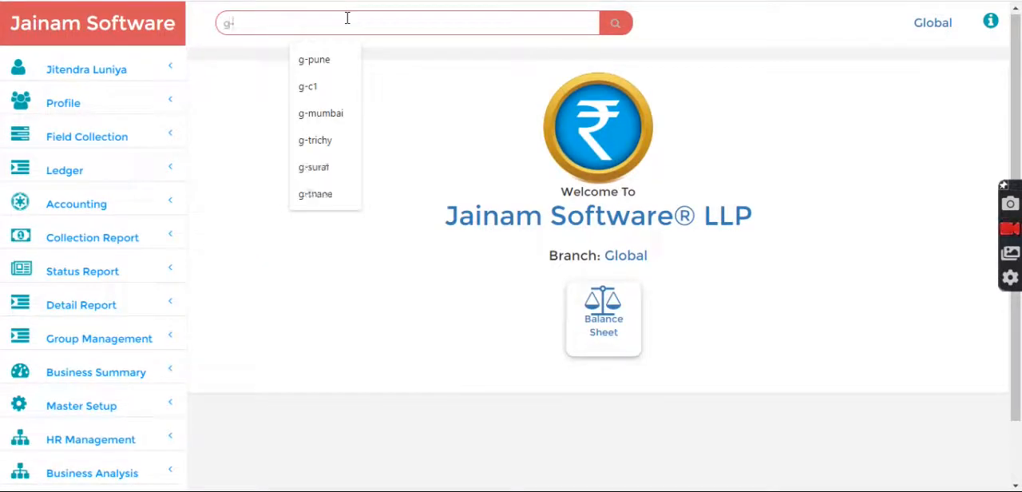
{"action": "type", "text": "nagpur"}
{"action": "key", "text": "Return"}
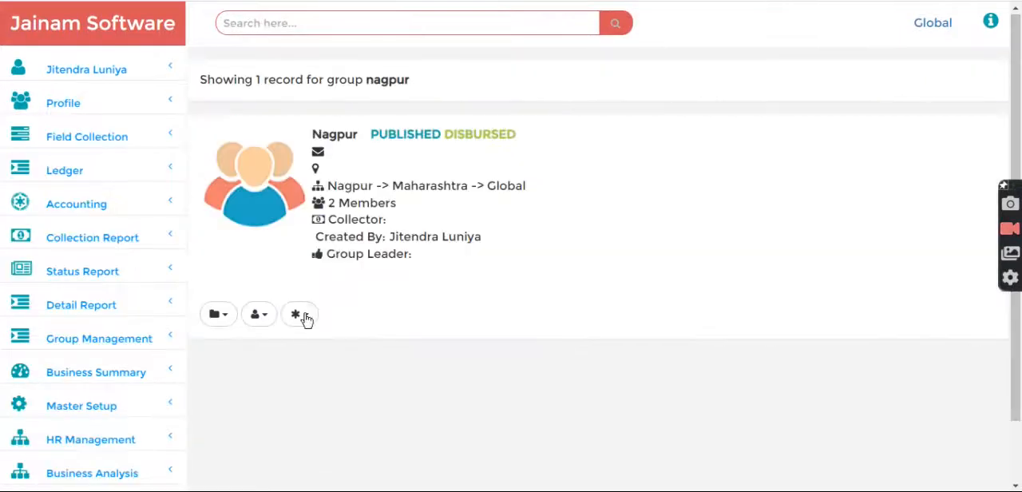
{"action": "left_click", "coordinate": [302, 316]}
{"action": "left_click", "coordinate": [315, 371]}
{"action": "scroll", "coordinate": [317, 381], "scroll_direction": "down", "scroll_amount": 2}
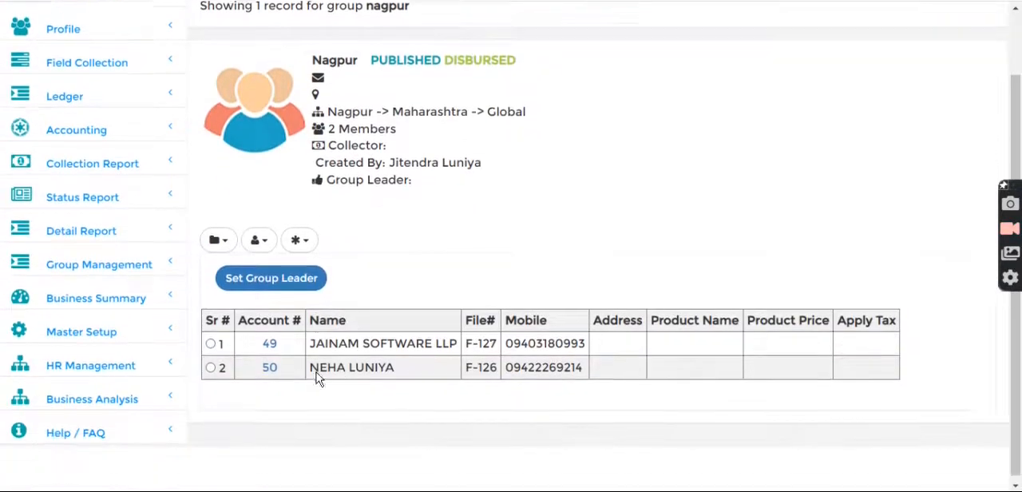
Open the first Nagpur member's loan and examine the credited amounts and receiving user in its transaction statement
{"action": "left_click", "coordinate": [270, 338]}
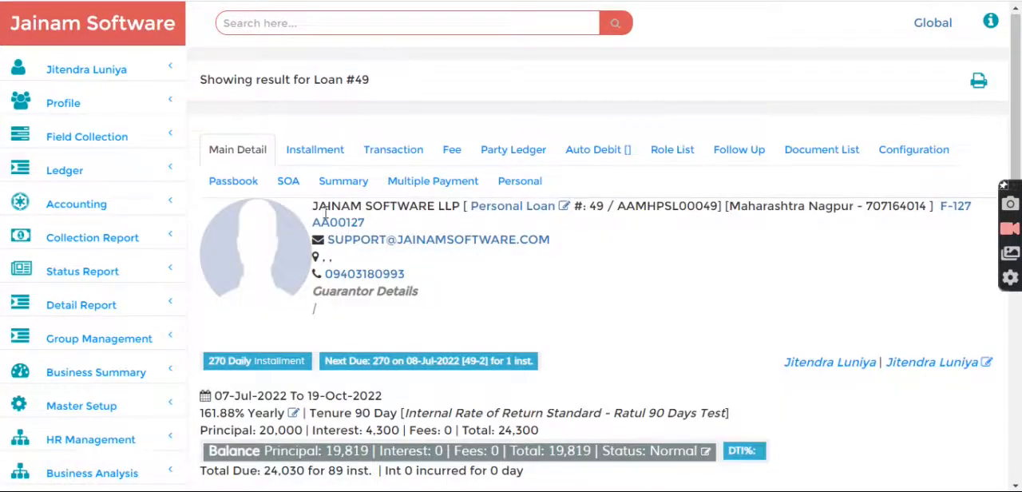
{"action": "left_click", "coordinate": [381, 150]}
{"action": "scroll", "coordinate": [582, 298], "scroll_direction": "down", "scroll_amount": 2}
{"action": "left_click_drag", "start_coordinate": [630, 299], "coordinate": [670, 325]}
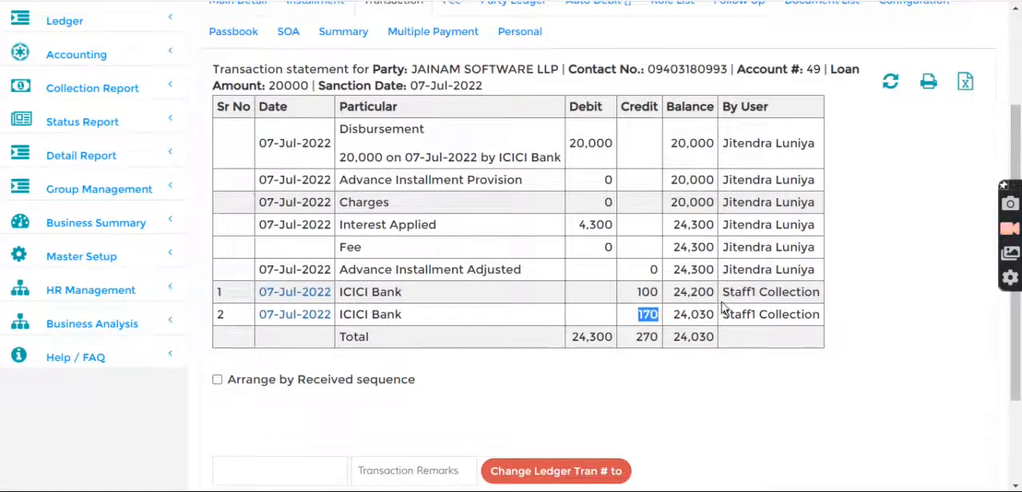
{"action": "left_click_drag", "start_coordinate": [730, 294], "coordinate": [789, 315]}
{"action": "scroll", "coordinate": [471, 216], "scroll_direction": "up", "scroll_amount": 2}
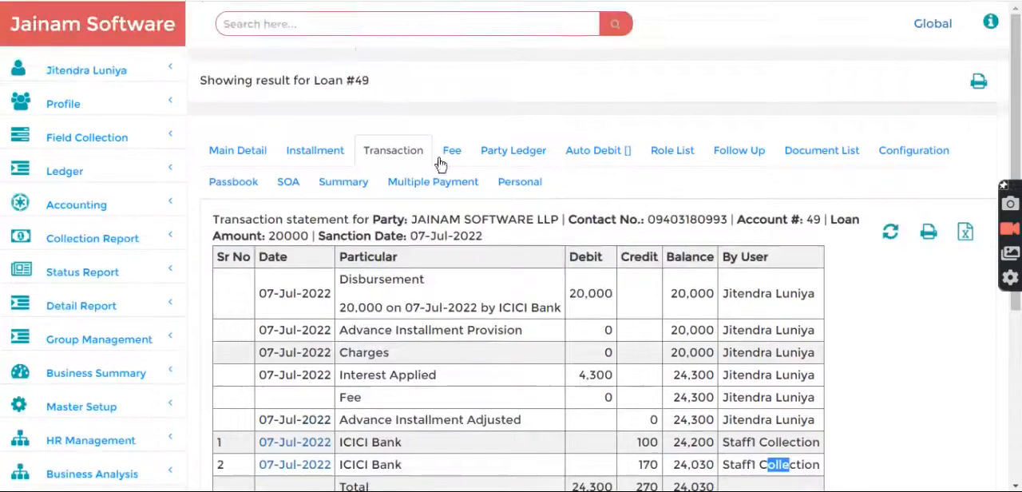
Search for the second Nagpur member's loan by its number and review the credited amounts in its transaction statement
{"action": "left_click", "coordinate": [349, 31]}
{"action": "type", "text": "50"}
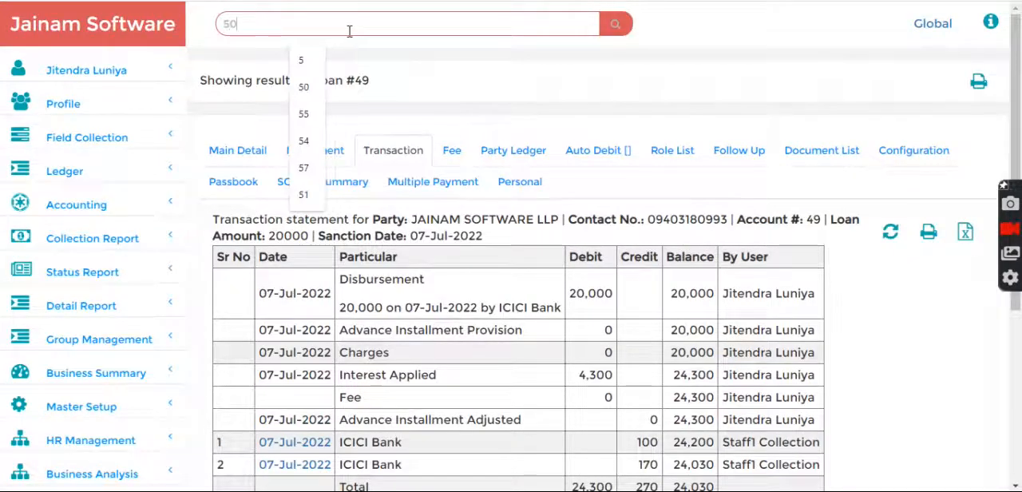
{"action": "key", "text": "Return"}
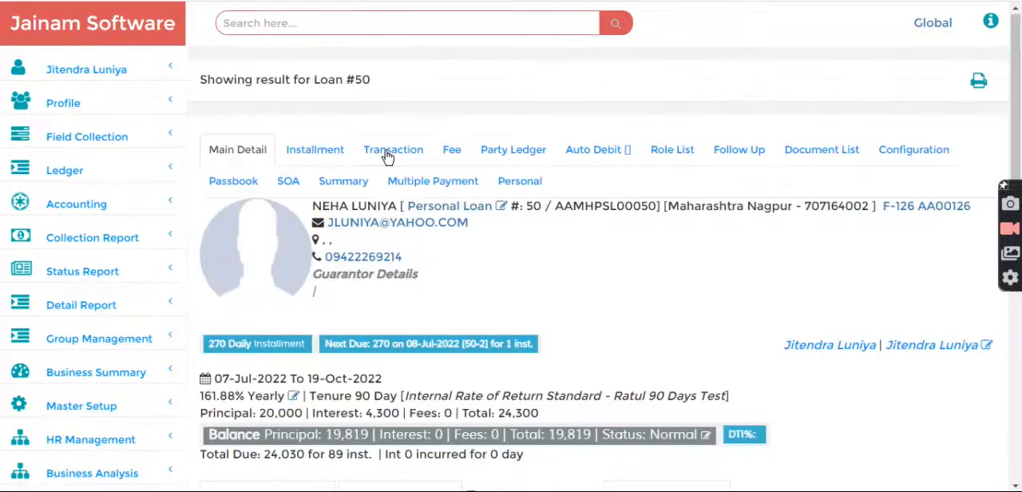
{"action": "left_click", "coordinate": [391, 151]}
{"action": "scroll", "coordinate": [676, 345], "scroll_direction": "down", "scroll_amount": 2}
{"action": "left_click_drag", "start_coordinate": [638, 349], "coordinate": [681, 364]}
{"action": "scroll", "coordinate": [726, 353], "scroll_direction": "up", "scroll_amount": 2}
{"action": "left_click", "coordinate": [725, 348]}
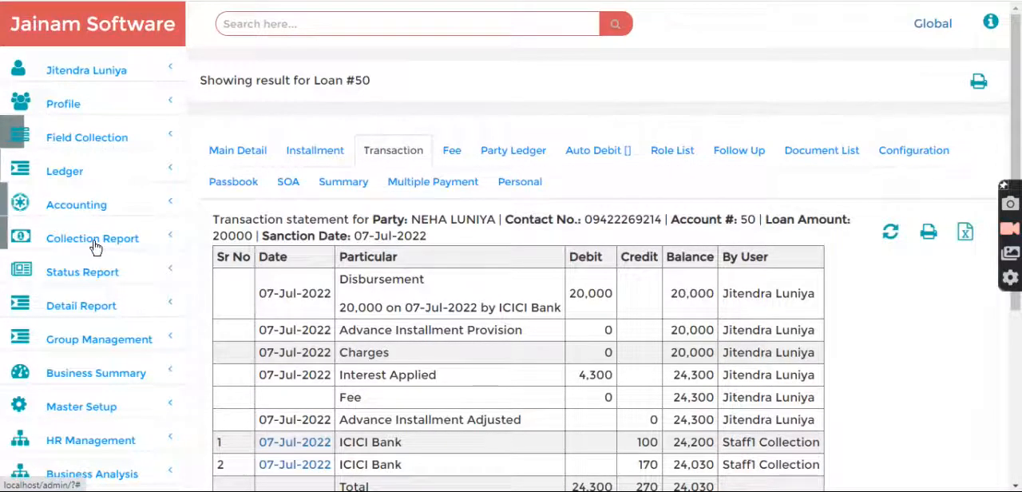
Generate the Collection By Staff report for 07/07/2022 and examine Staff1 Collection's unverified amount
{"action": "left_click", "coordinate": [70, 238]}
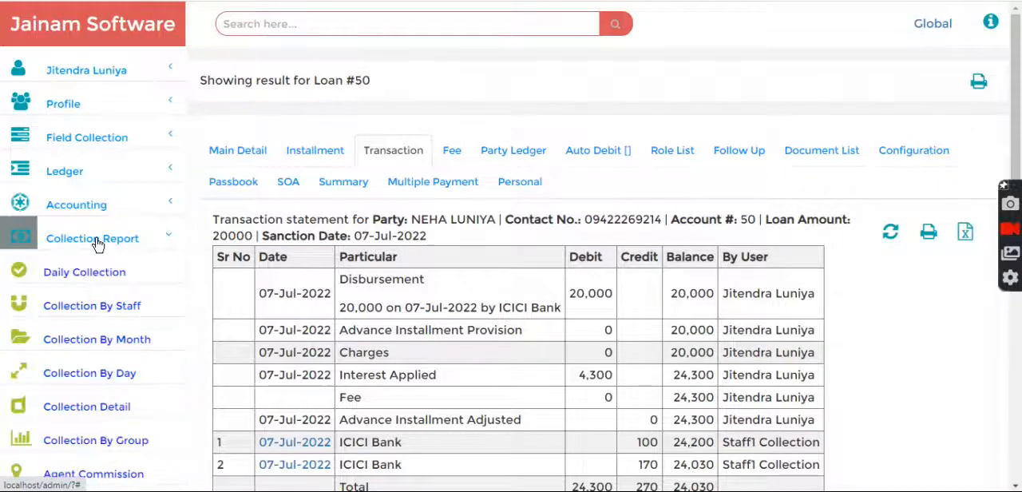
{"action": "left_click", "coordinate": [94, 309]}
{"action": "left_click", "coordinate": [486, 110]}
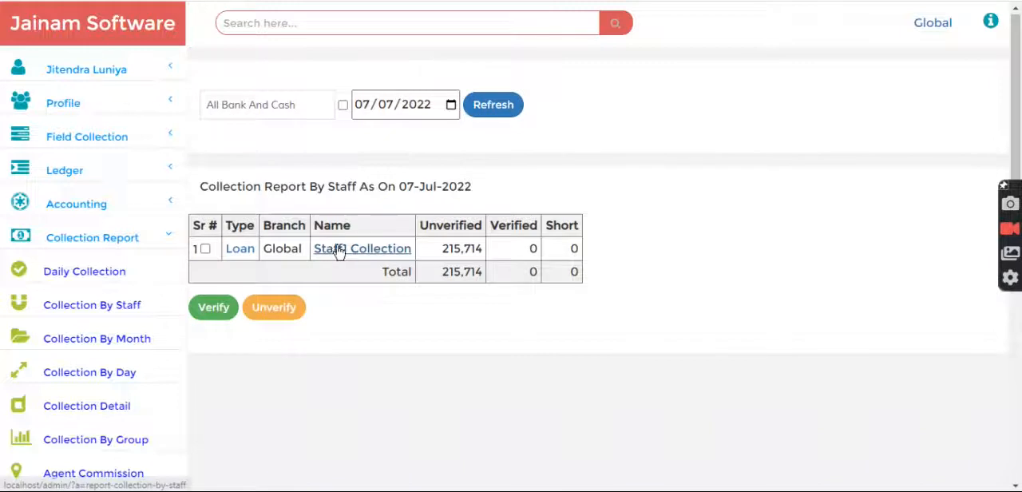
{"action": "left_click_drag", "start_coordinate": [441, 248], "coordinate": [484, 256]}
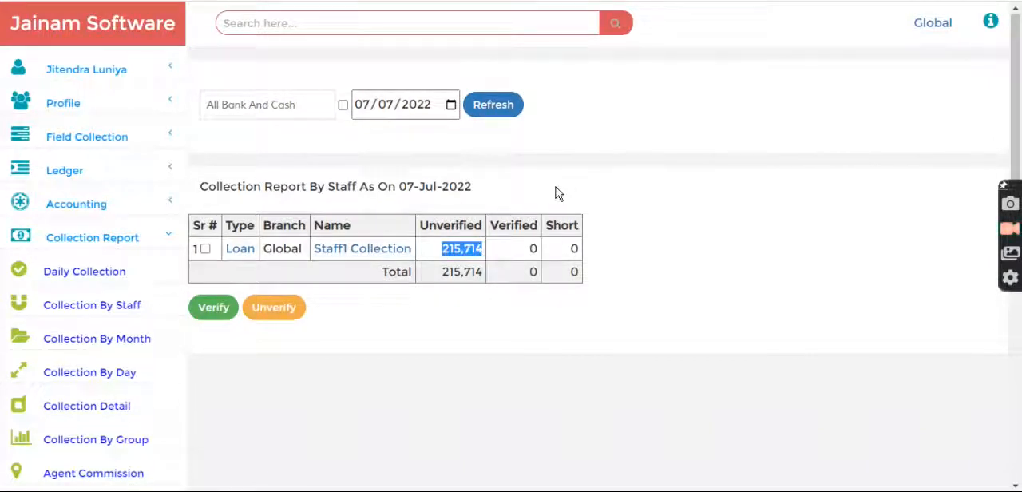
{"action": "left_click", "coordinate": [445, 248]}
{"action": "left_click_drag", "start_coordinate": [443, 249], "coordinate": [490, 252]}
{"action": "left_click", "coordinate": [501, 190]}
Generate the Collection By Group report for 07/07/2022, review Nagpur's principal and total, and return to the home page
{"action": "scroll", "coordinate": [121, 353], "scroll_direction": "down", "scroll_amount": 1}
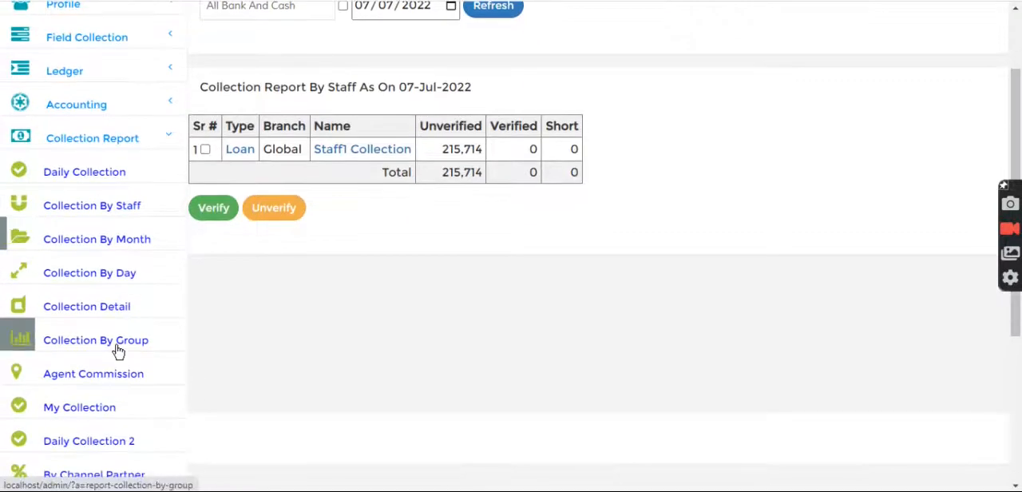
{"action": "left_click", "coordinate": [101, 347]}
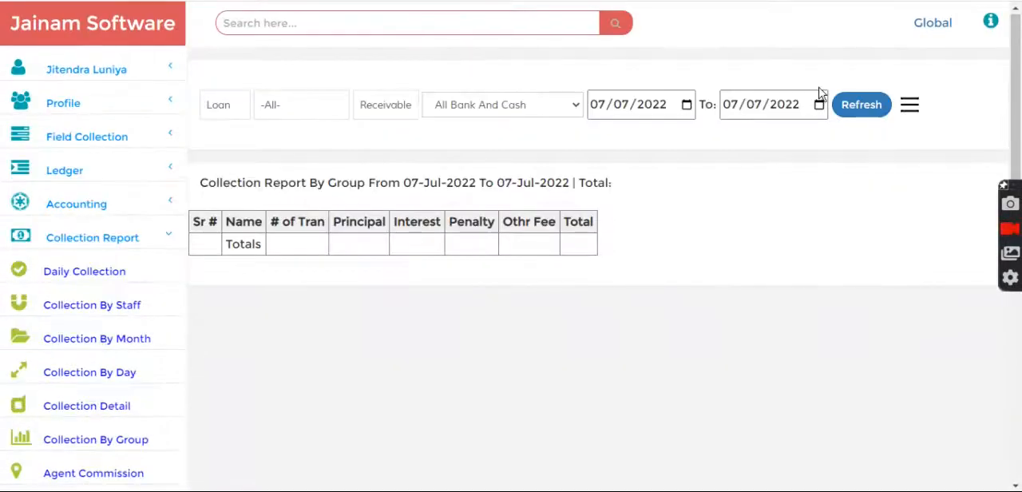
{"action": "left_click", "coordinate": [852, 109]}
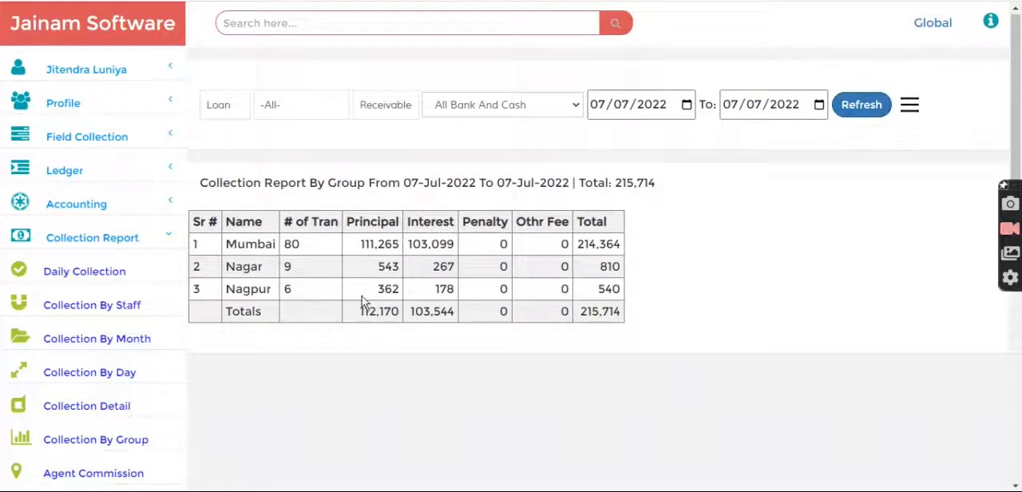
{"action": "left_click_drag", "start_coordinate": [228, 293], "coordinate": [255, 291]}
{"action": "left_click", "coordinate": [390, 290]}
{"action": "left_click_drag", "start_coordinate": [592, 293], "coordinate": [622, 289]}
{"action": "left_click", "coordinate": [635, 298]}
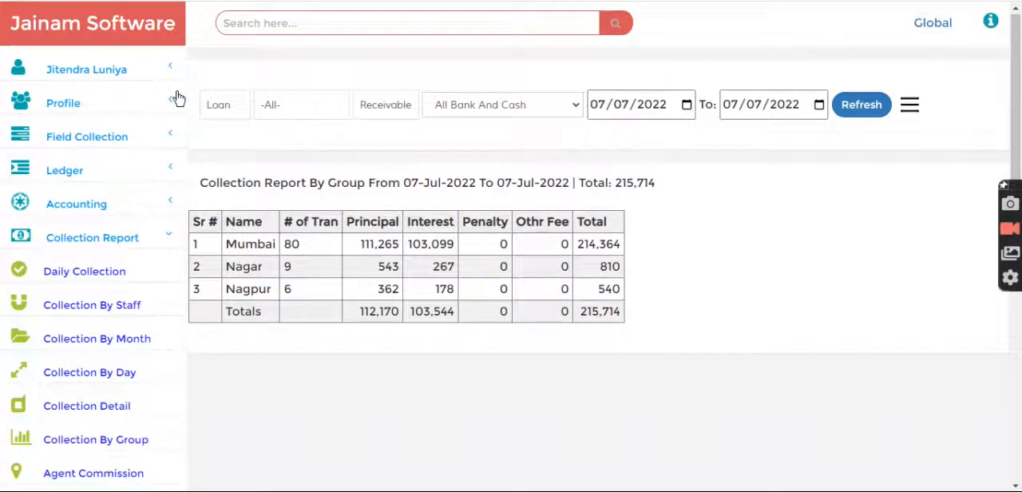
{"action": "left_click", "coordinate": [97, 31]}
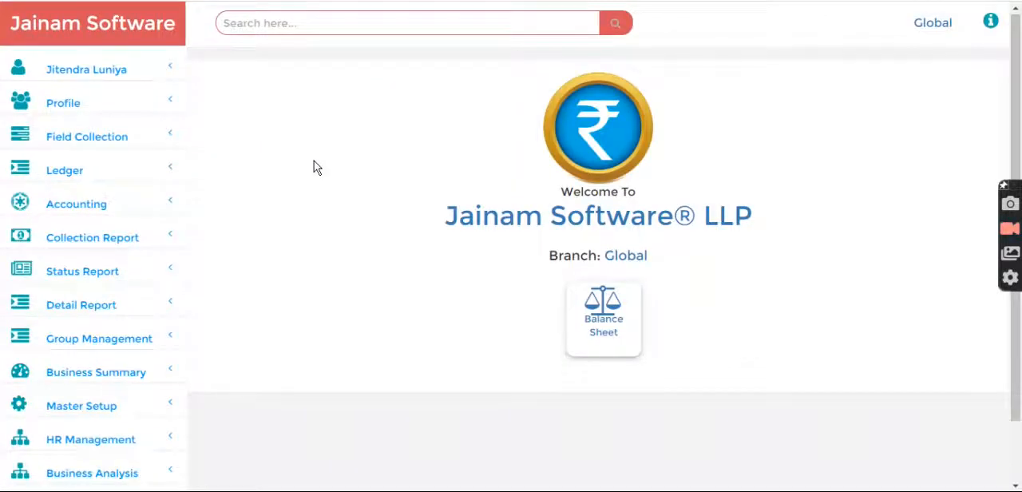